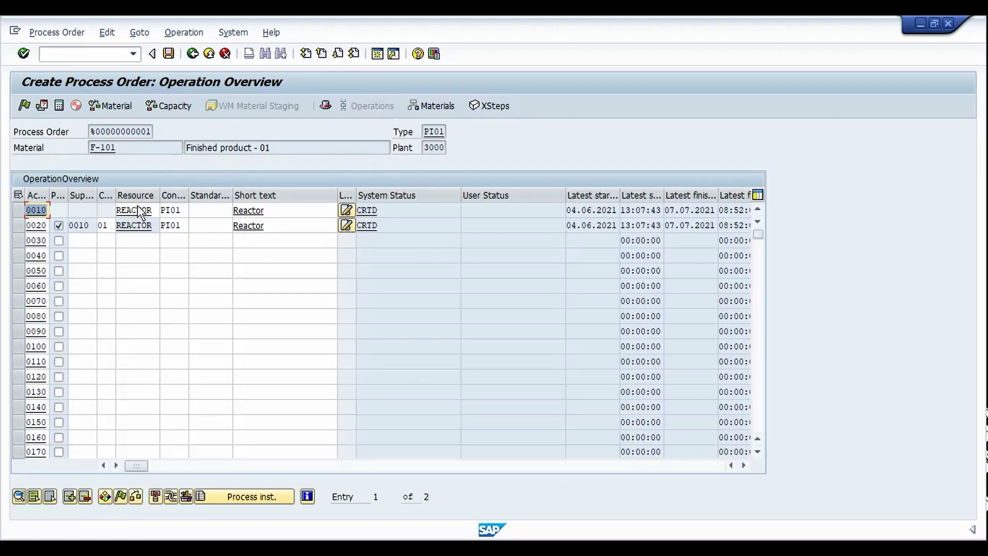
- Widen the Resource column in the operation overview, check the order's general header data, and return to the operations
drag(160, 196, 196, 198)
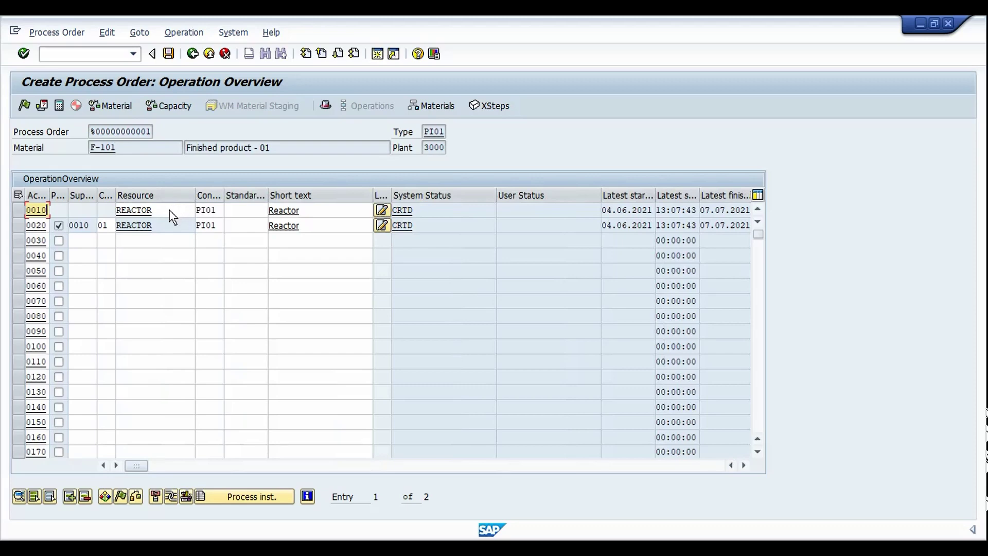
click(170, 211)
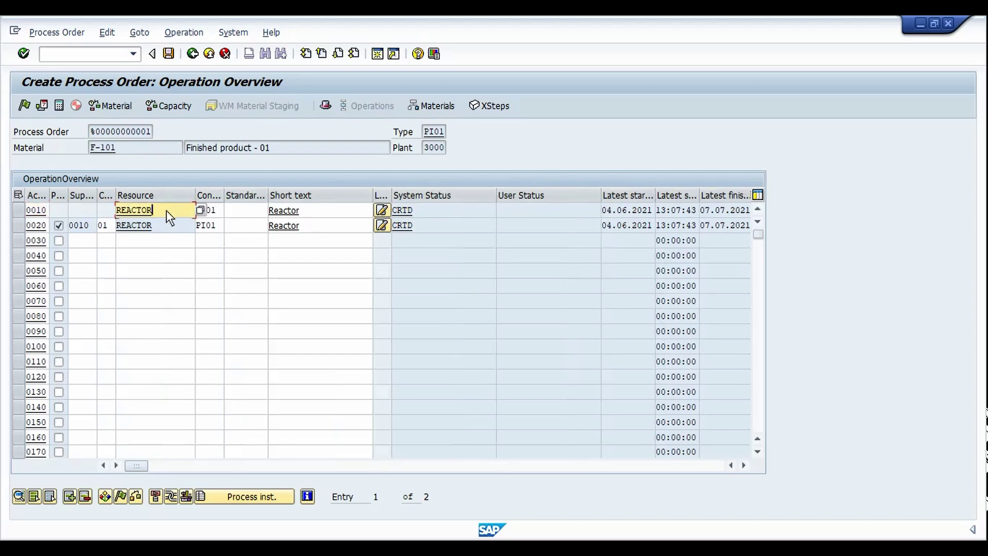
drag(166, 210, 111, 213)
click(329, 108)
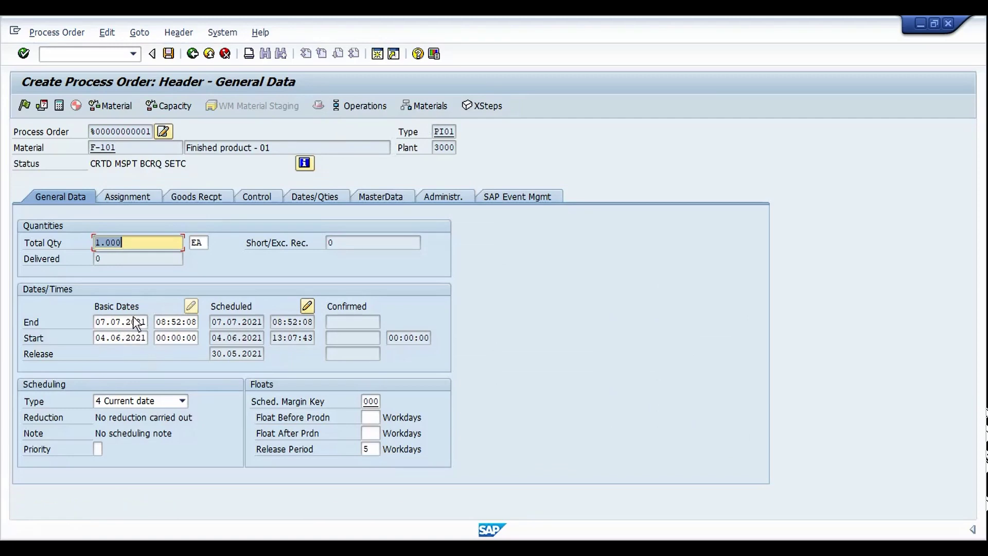
click(366, 109)
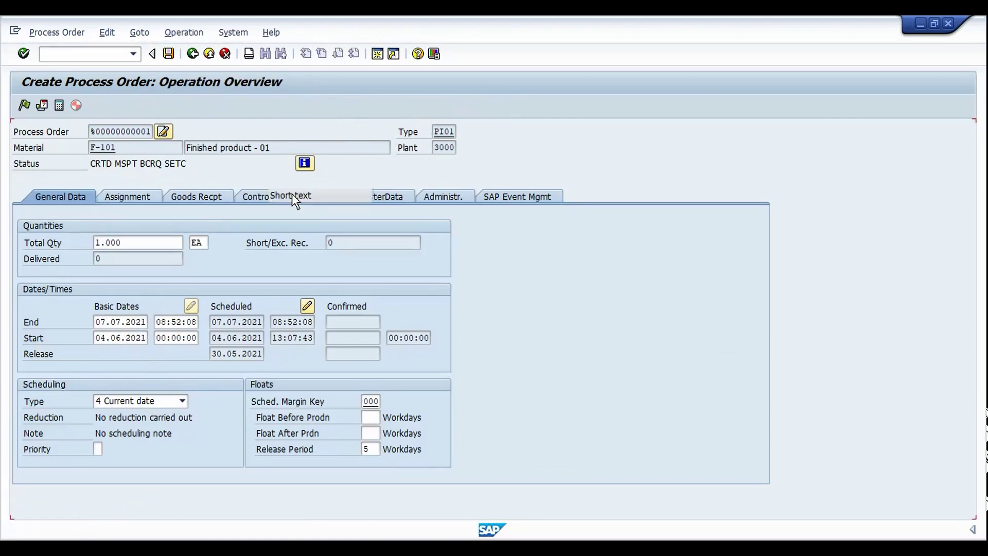
click(167, 214)
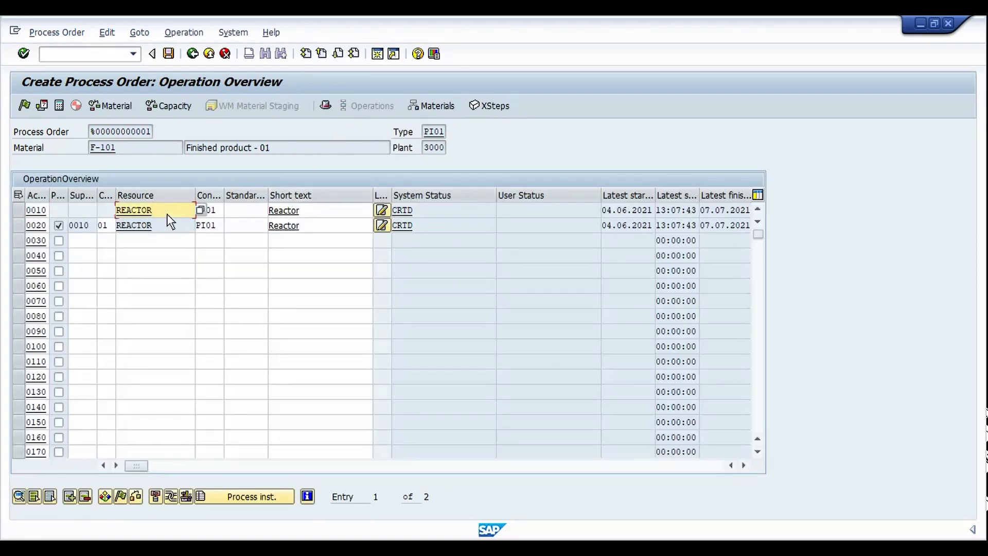
- Search plant 3000 for resources of category 0008 and assign REACTOR2 to operation 0010 of the process order
key(Return)
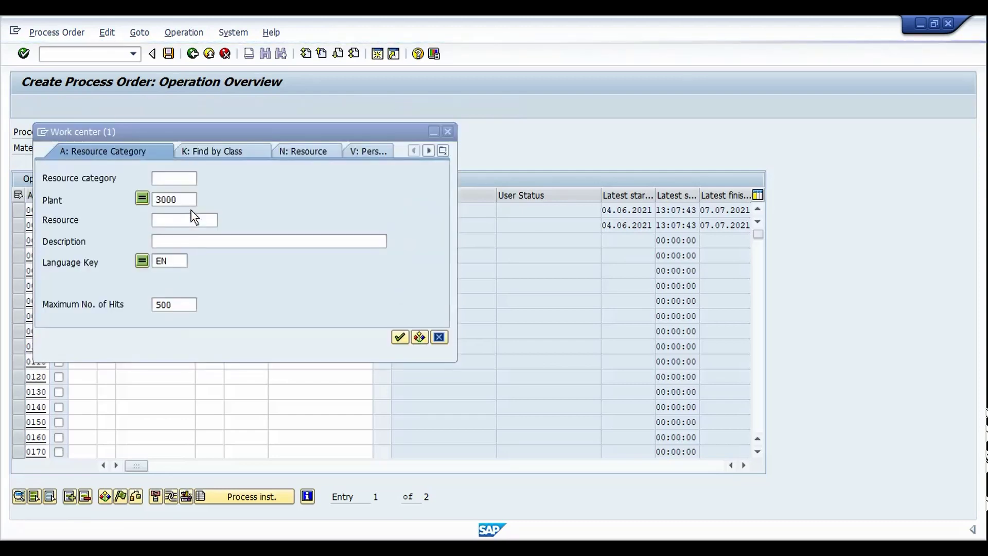
text(0)
text(000)
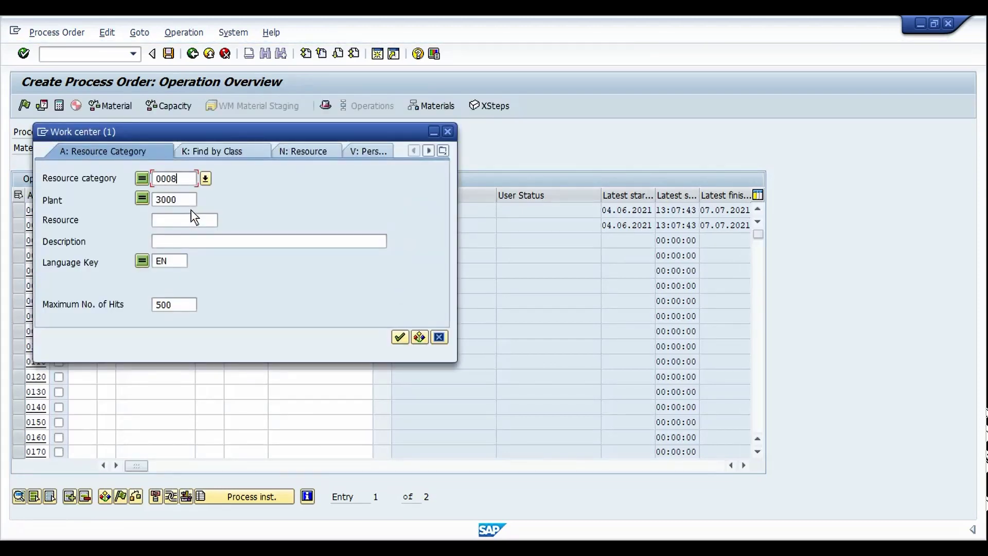
key(Return)
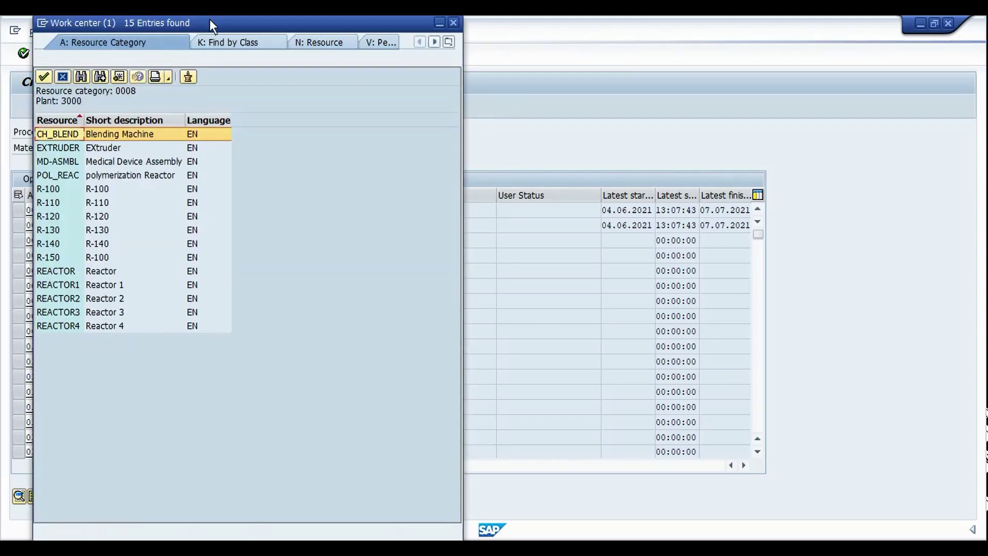
drag(202, 24, 493, 54)
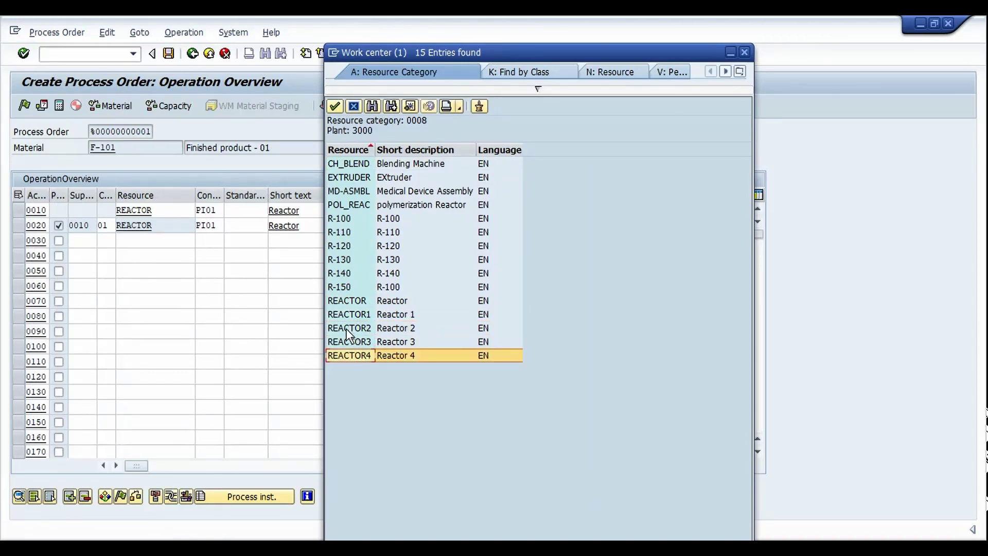
click(347, 331)
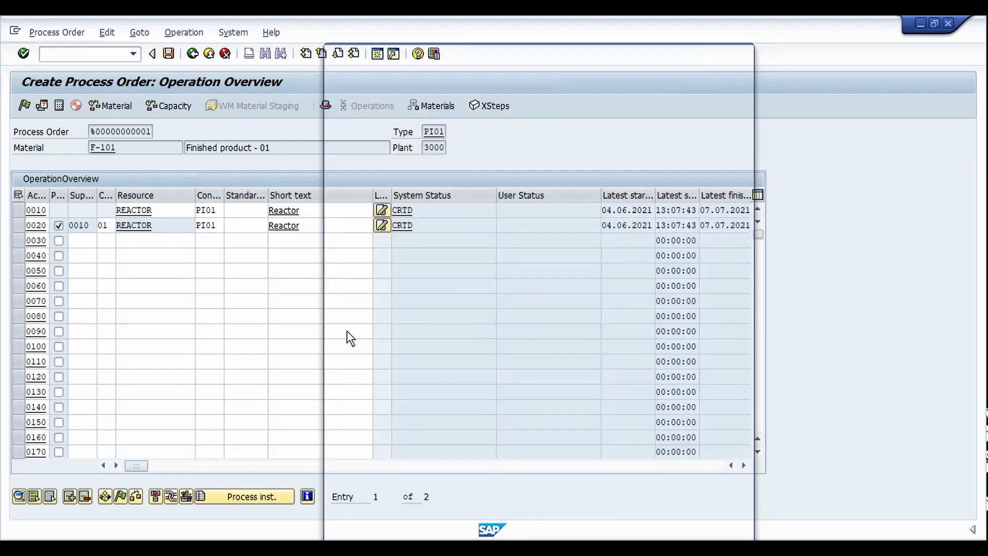
key(Return)
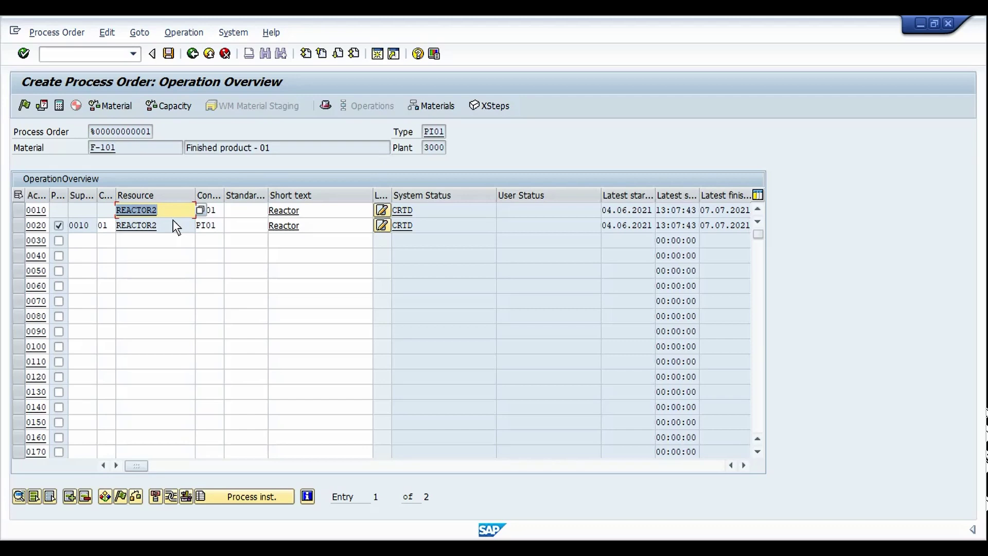
- Leave the process order for transaction CT04 and open the characteristic WORKCENTER for editing
key(ctrl+slash)
text(/N)
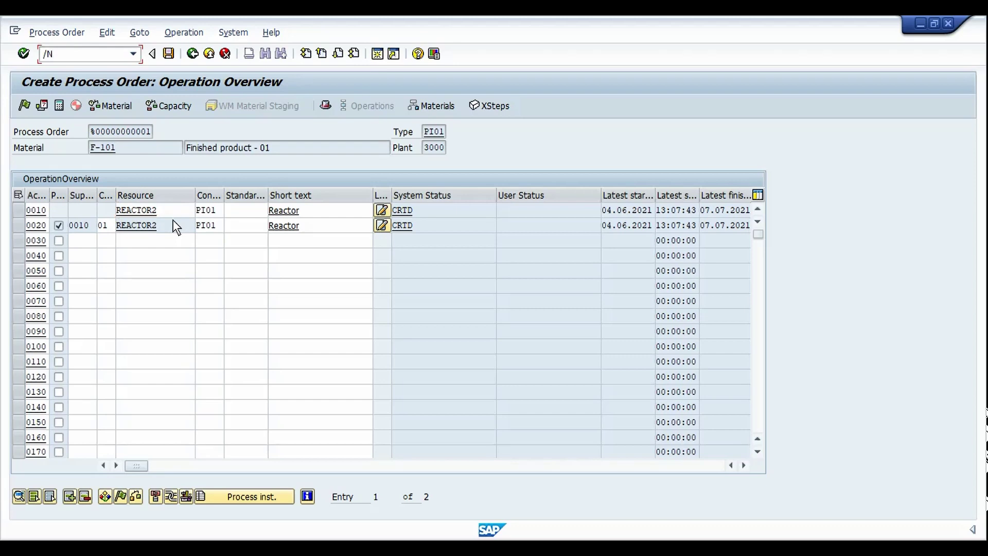
text(CT04)
key(Return)
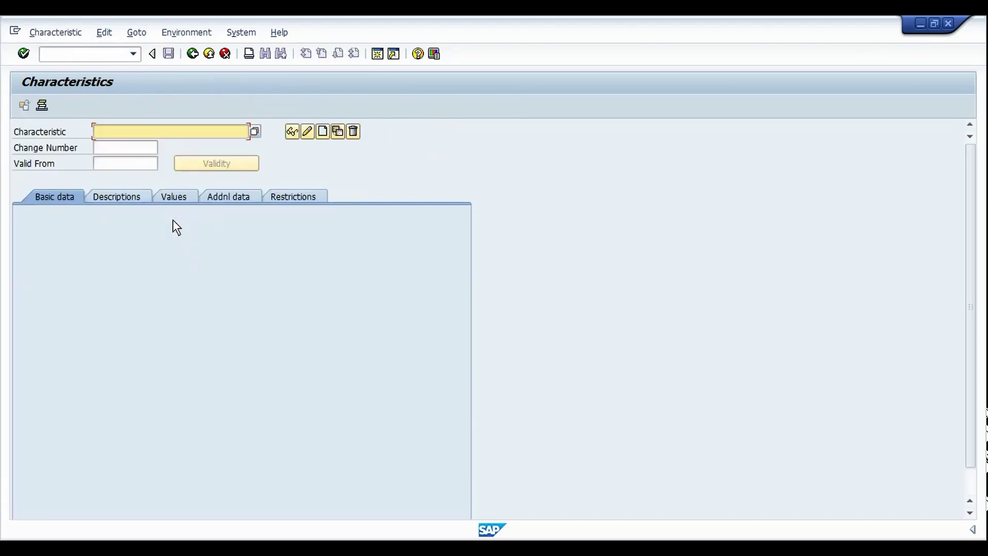
key(BackSpace)
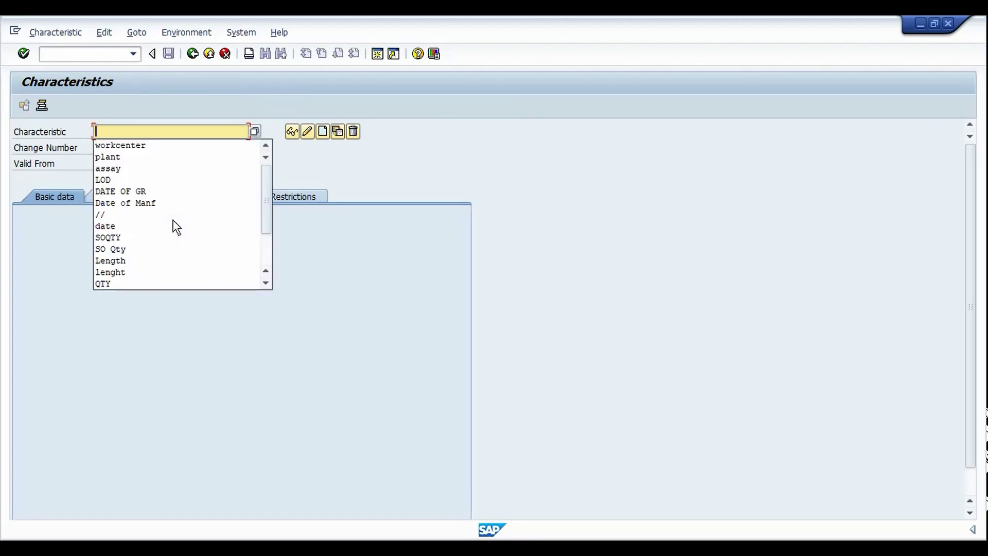
key(Down)
key(Return)
key(Return)
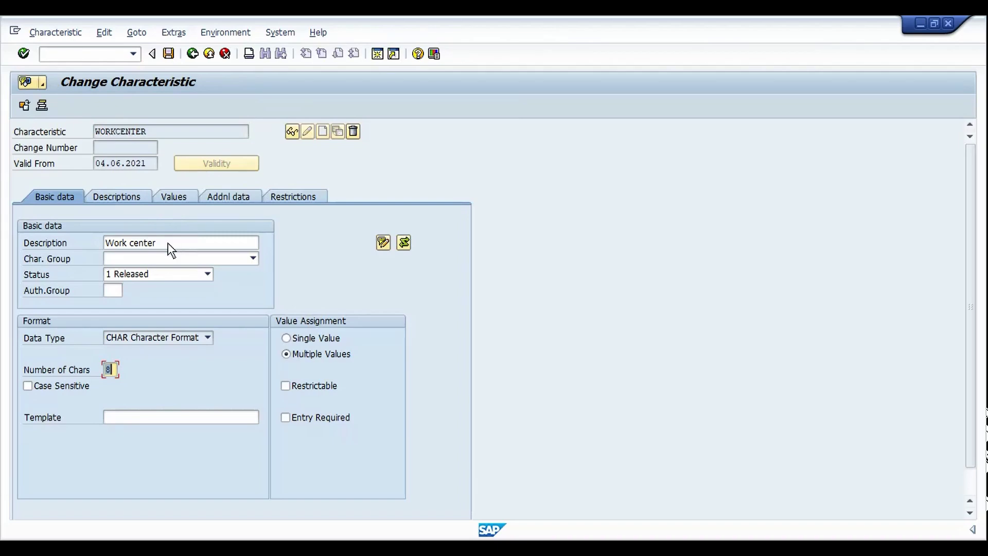
- Review the WORKCENTER characteristic's allowed values and its reference table and field names, and exit the characteristic
click(181, 194)
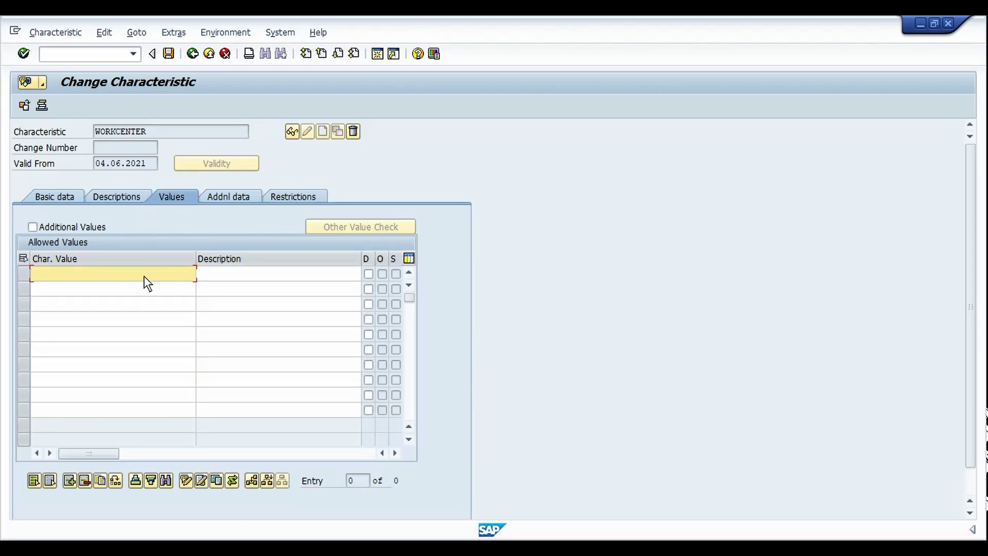
click(236, 198)
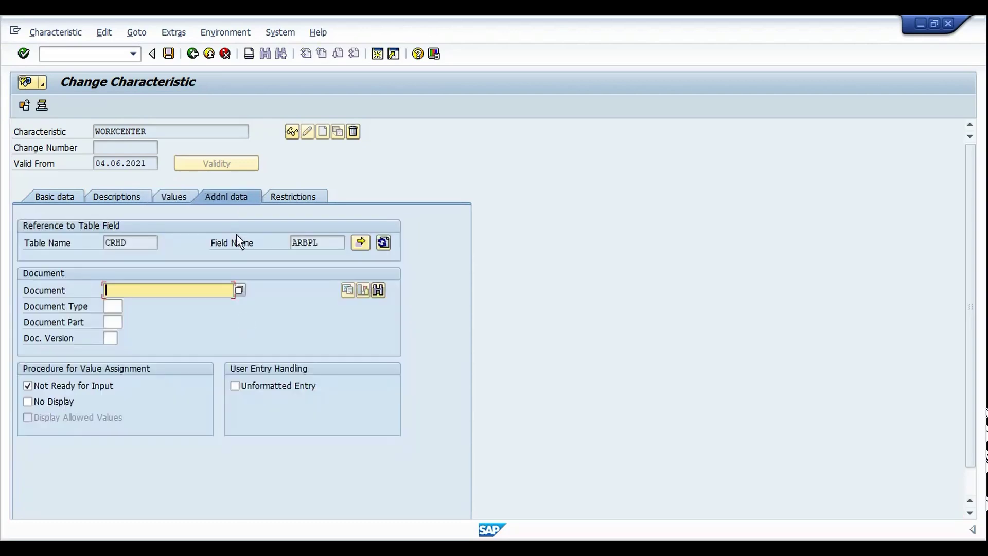
click(135, 245)
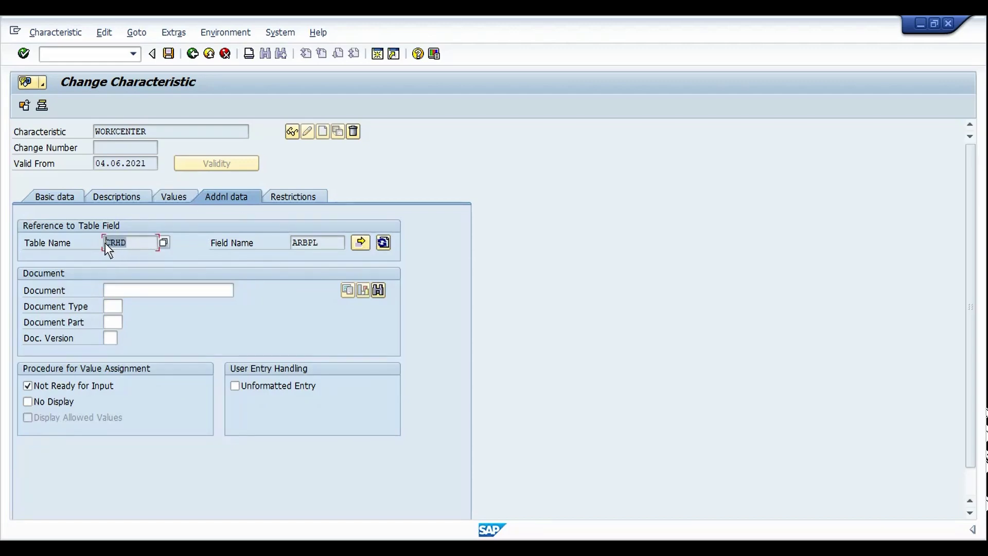
click(331, 242)
click(193, 138)
key(shift+F3)
- Start transaction CT04 again and open the characteristic PLANT for editing
text(CT04)
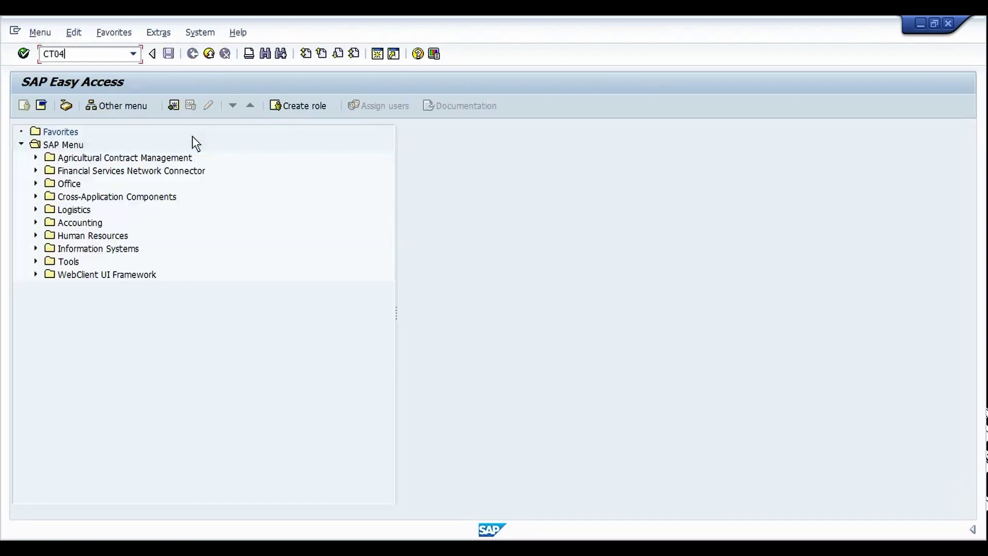
key(Return)
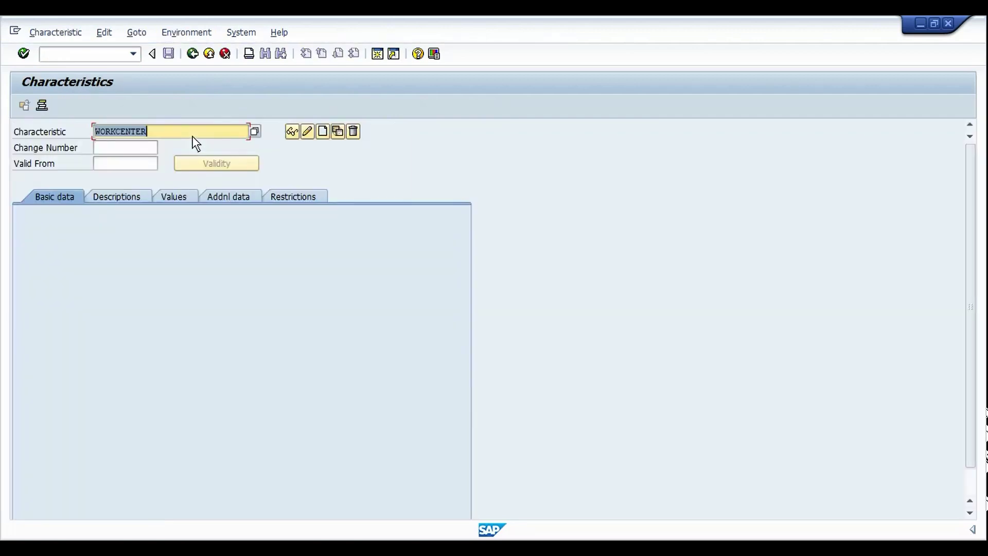
key(BackSpace)
text(plant)
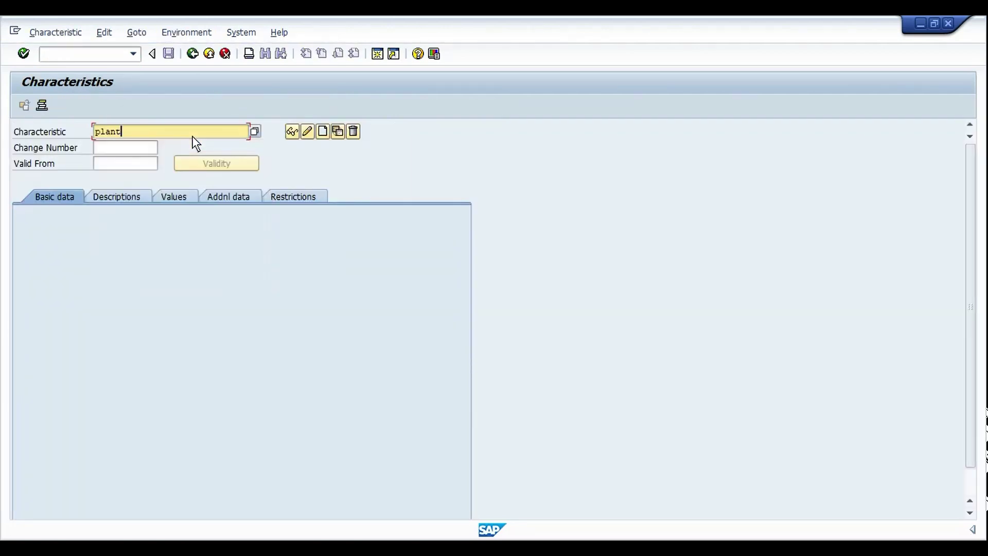
key(Return)
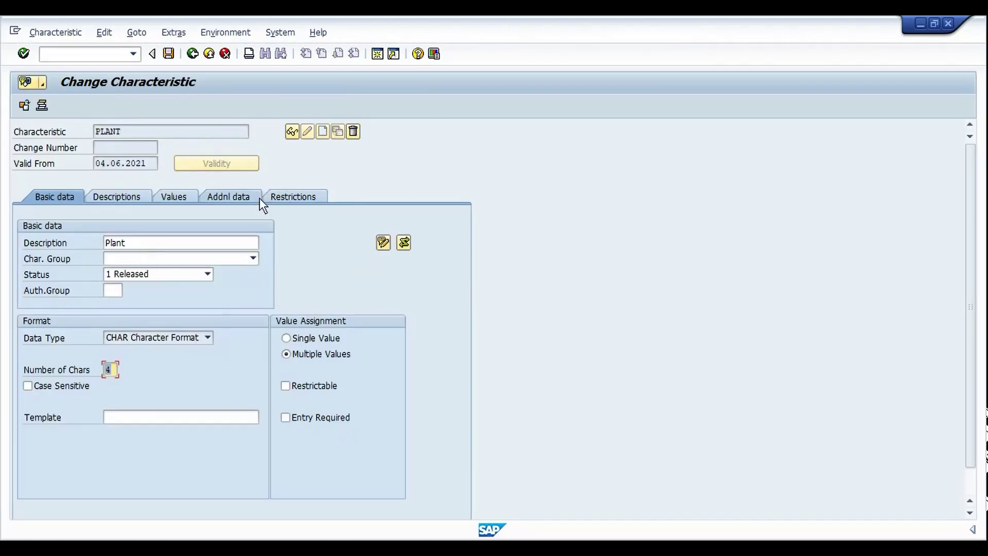
- Examine the reference table and field names in the PLANT characteristic's additional data
click(224, 197)
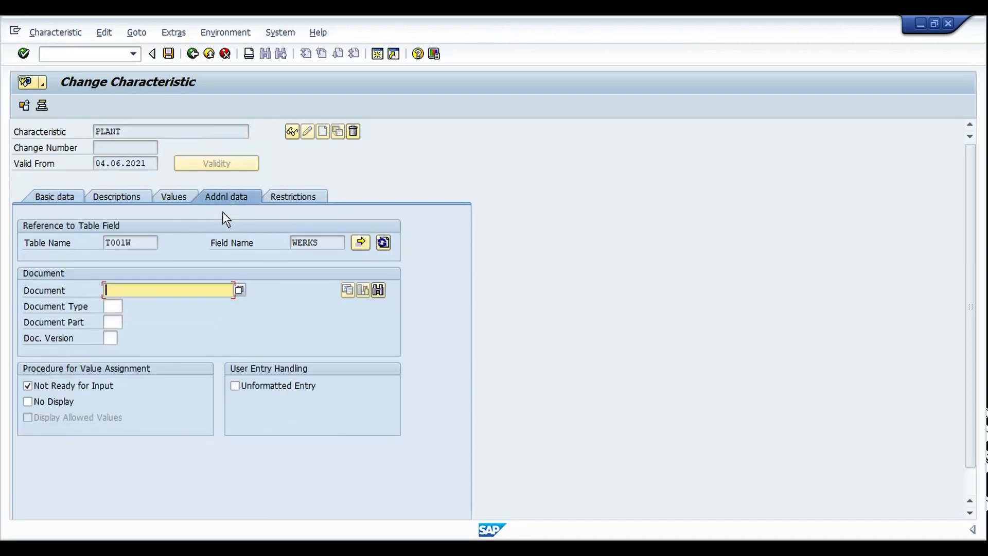
click(141, 241)
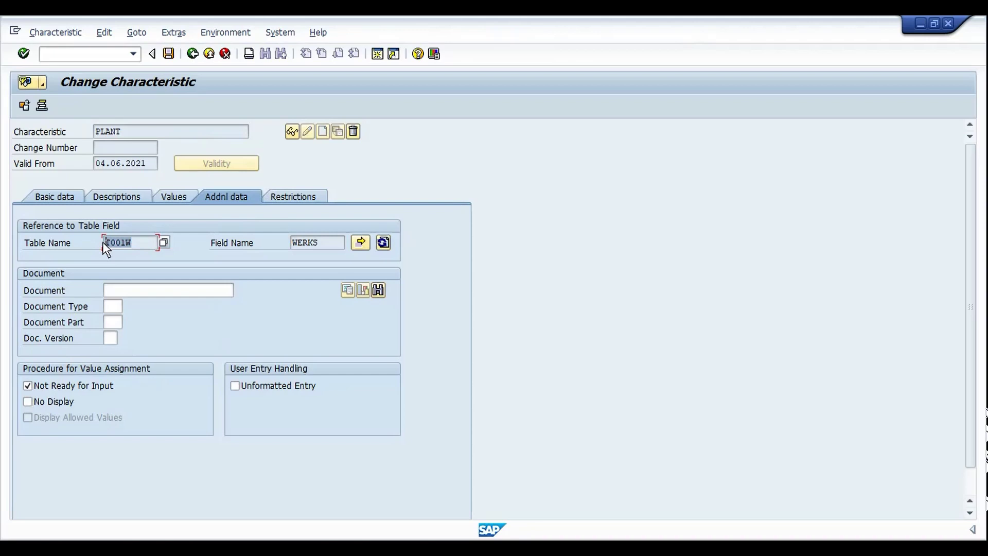
click(322, 242)
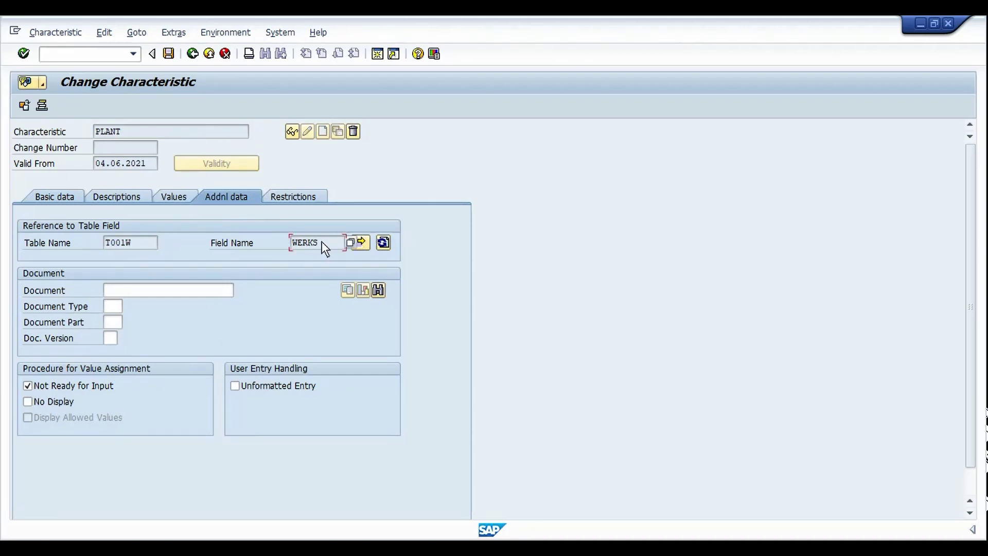
click(291, 244)
- Go to transaction CL02 for class maintenance and enter Reactor as the class
key(ctrl+slash)
text(/NCL)
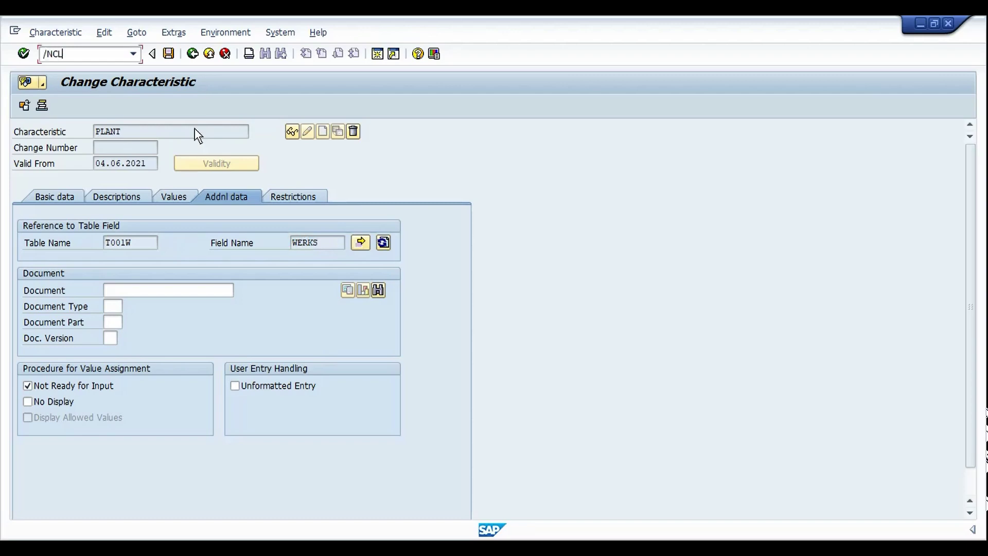
text(01)
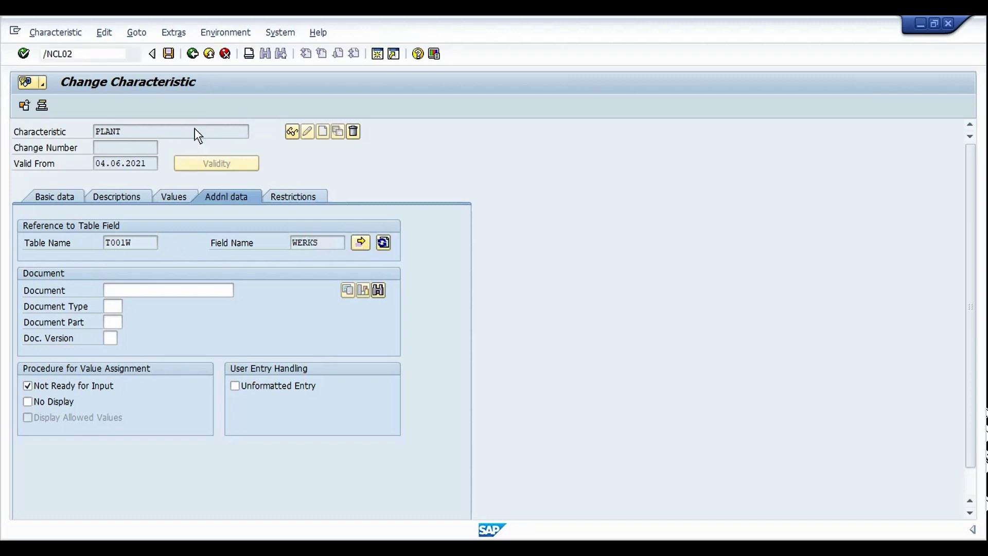
key(Return)
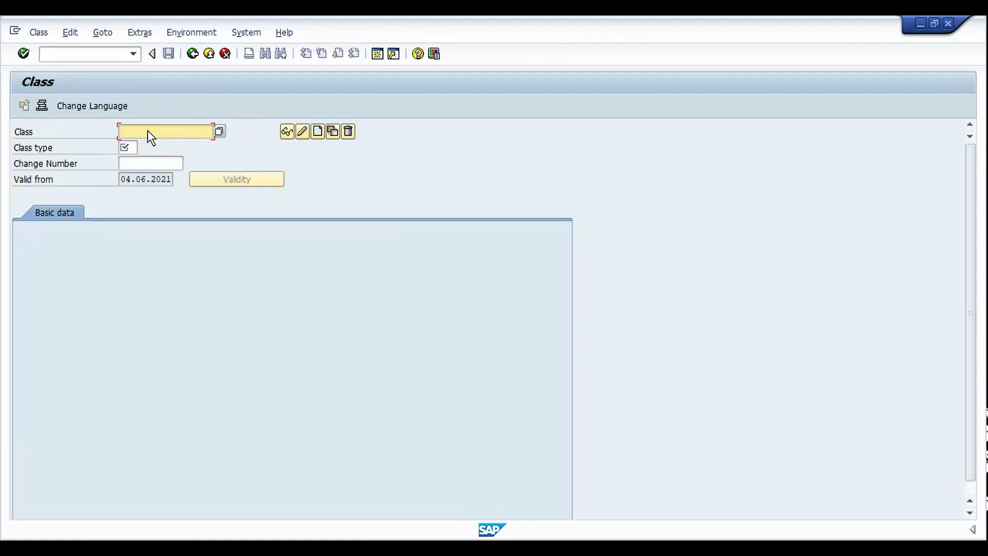
key(Down)
key(Down)
key(Down)
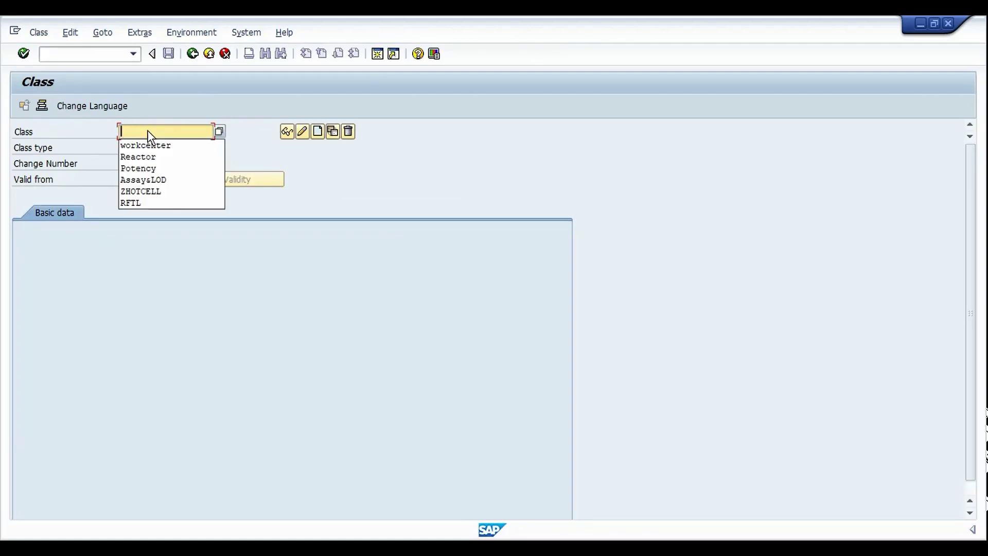
key(Return)
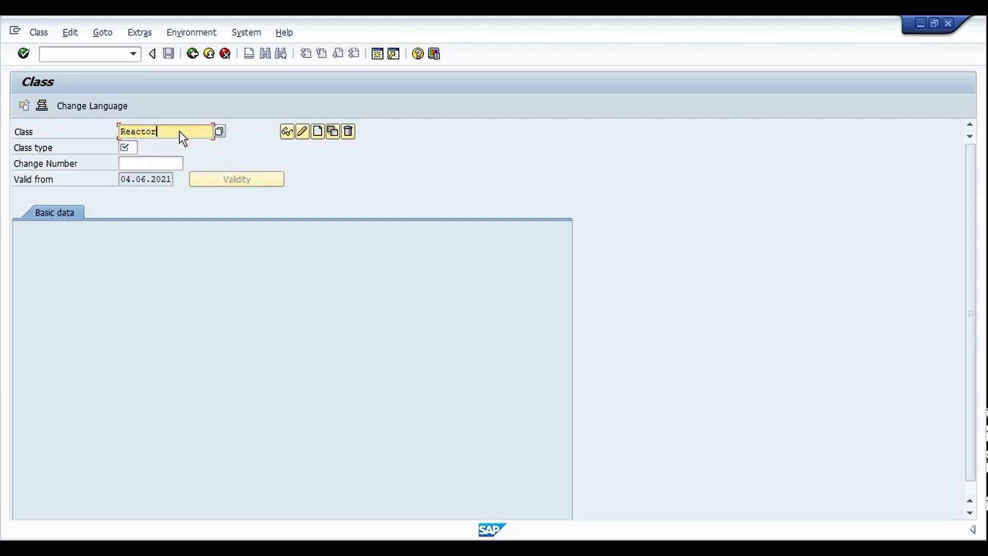
key(Return)
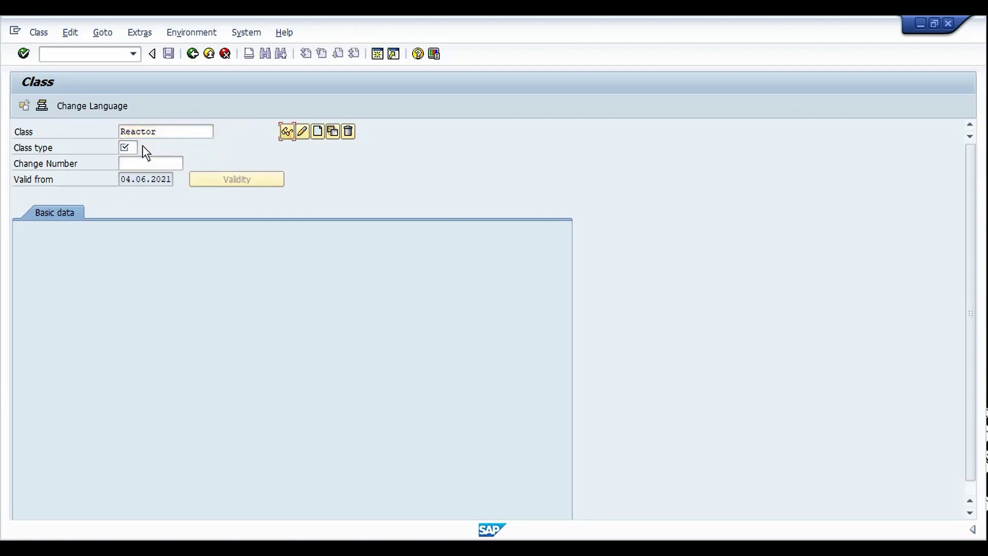
- Look up the available class types and choose 019 Work Center Class for the Reactor class
click(131, 146)
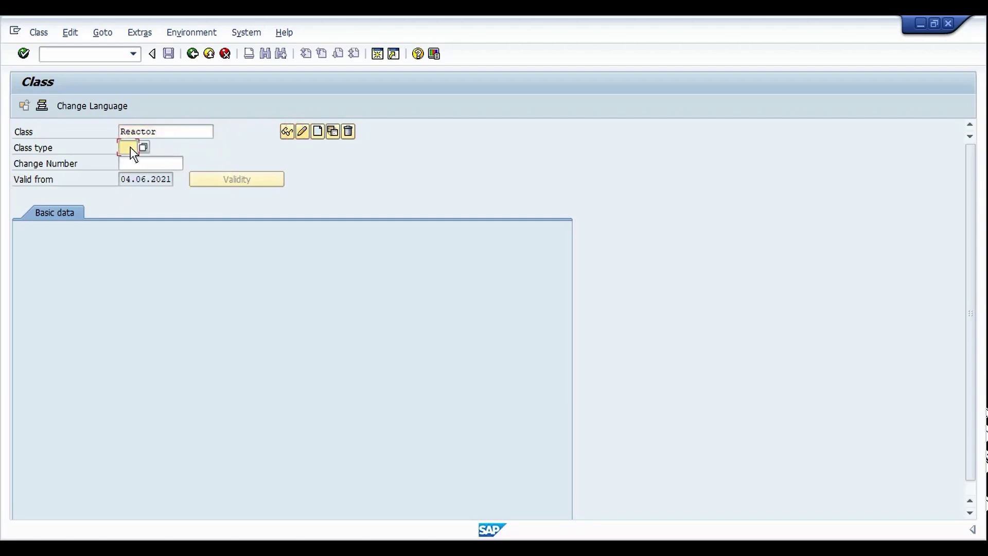
key(Return)
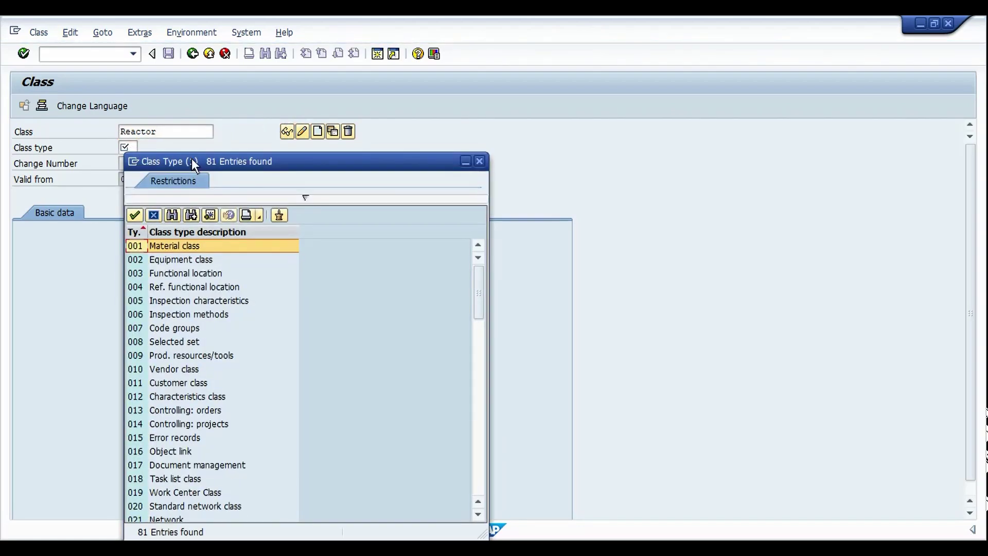
drag(192, 159, 430, 58)
click(397, 387)
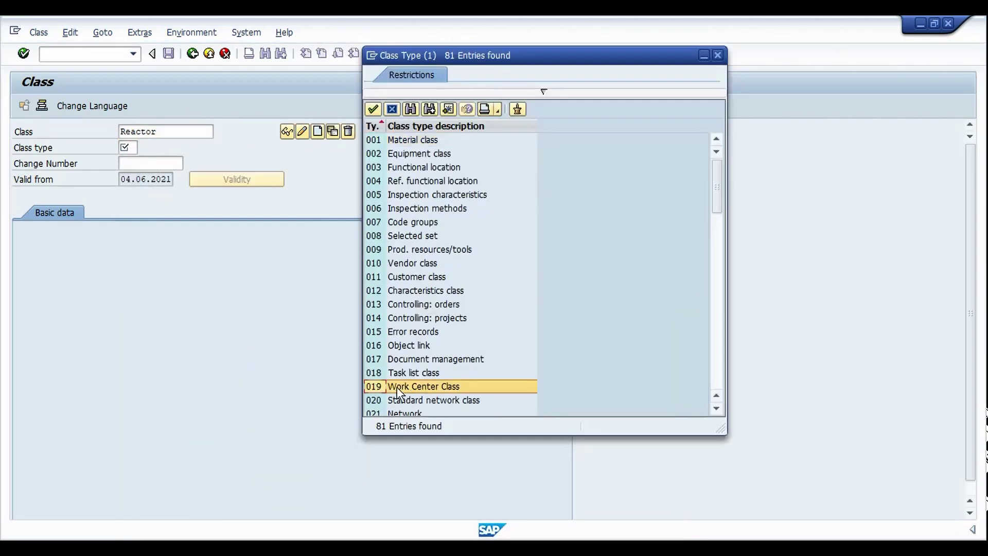
double_click(412, 387)
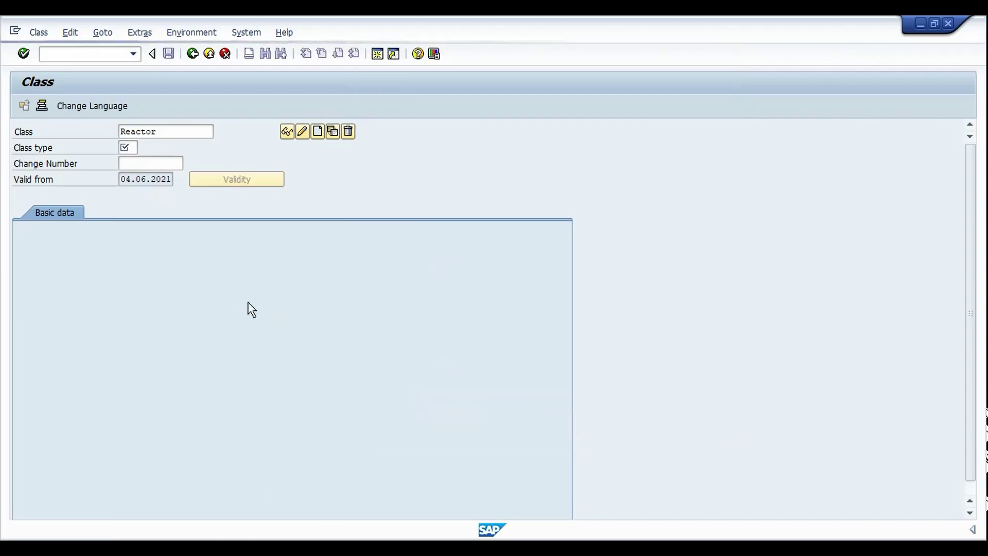
- Open the Reactor work center class for change and review its assigned characteristics WORKCENTER and PLANT
key(Return)
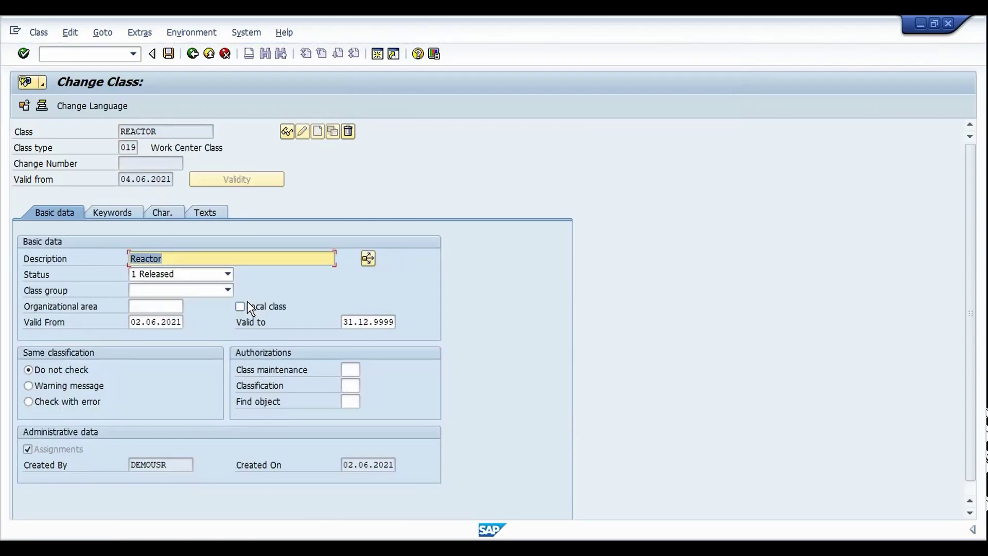
click(163, 214)
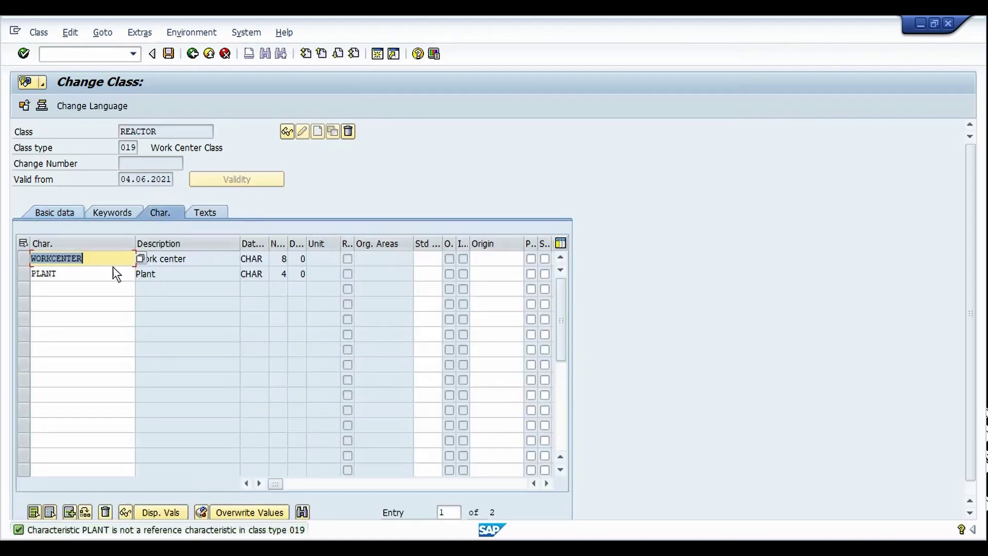
click(107, 260)
click(100, 271)
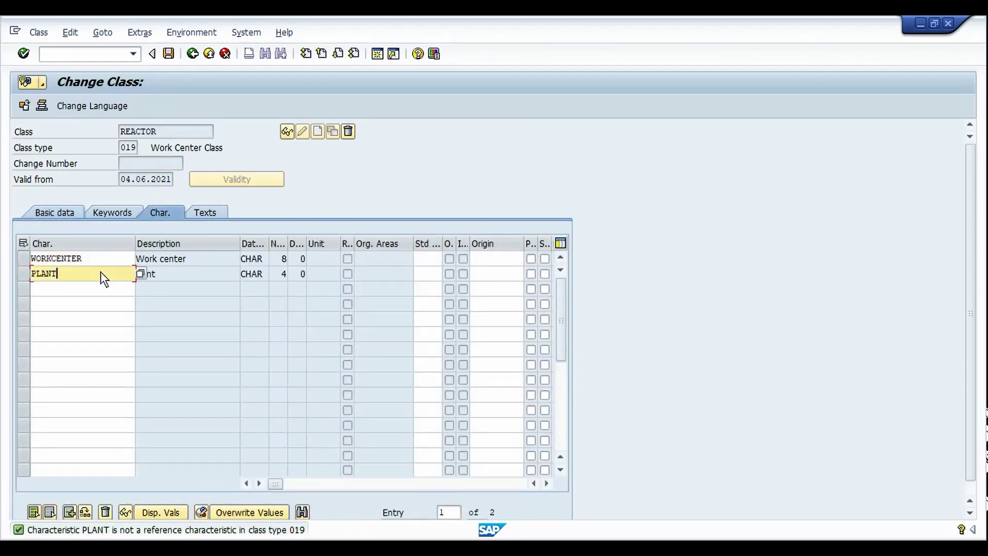
click(98, 258)
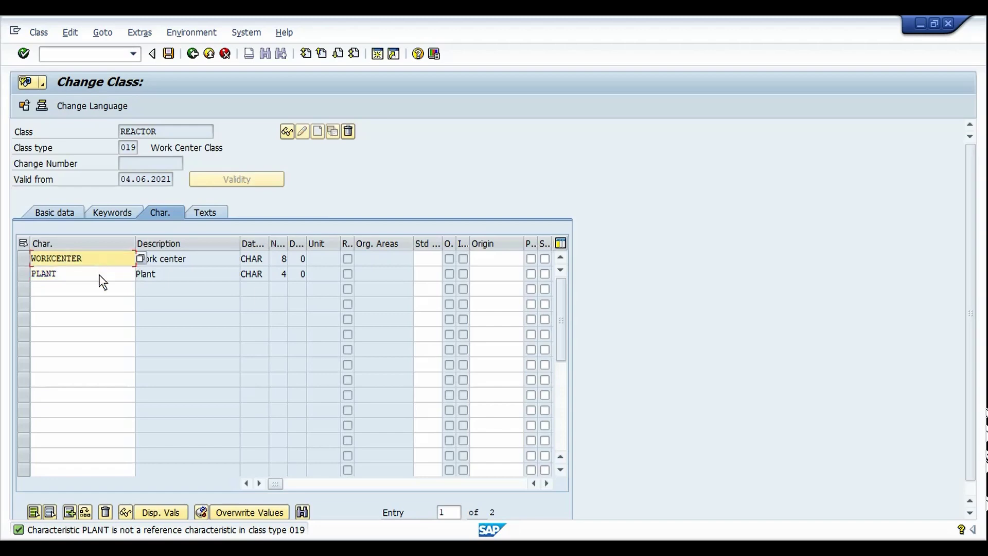
click(99, 277)
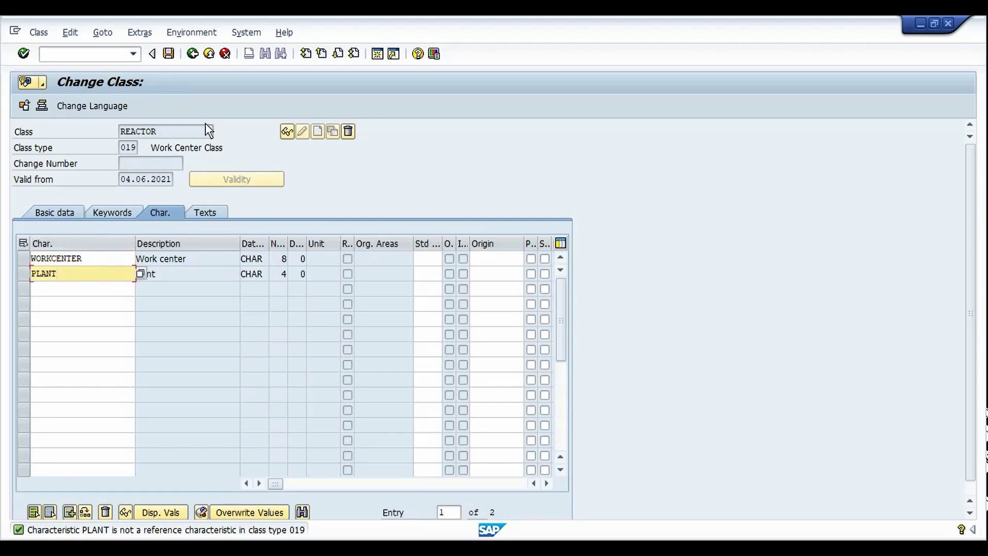
- Go to transaction CL24N and display the objects assigned to class REACTOR of class type 019
key(ctrl+slash)
text(/N)
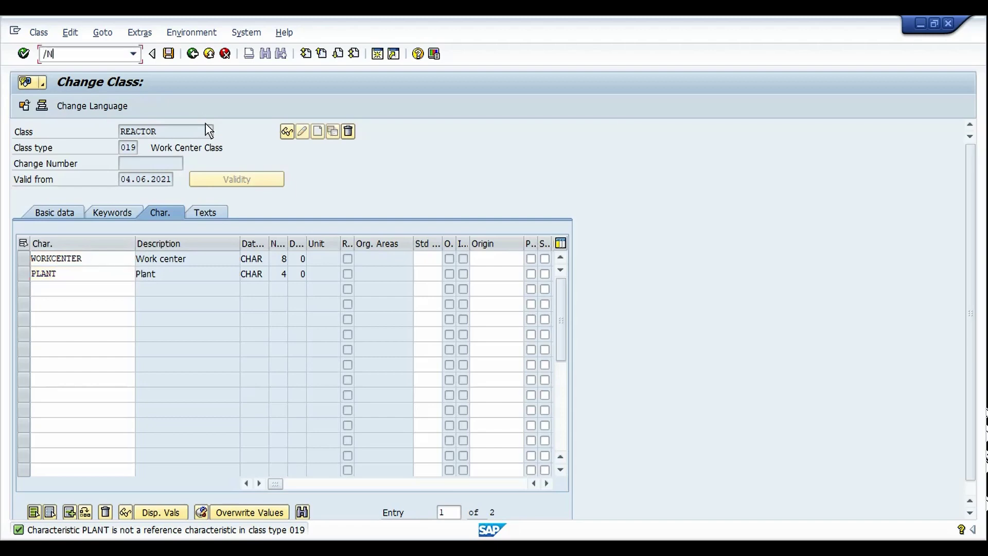
text(CL24)
text(N)
key(Return)
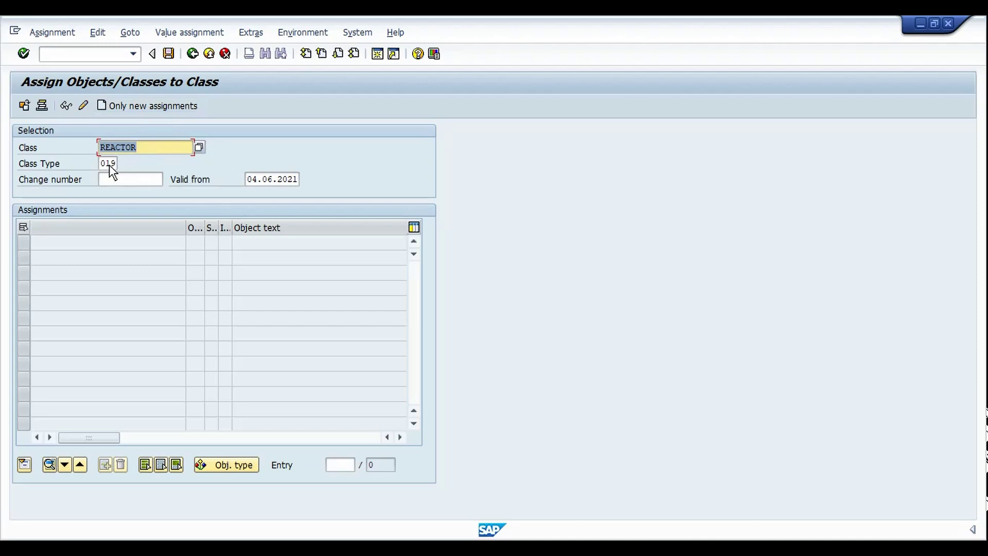
key(Return)
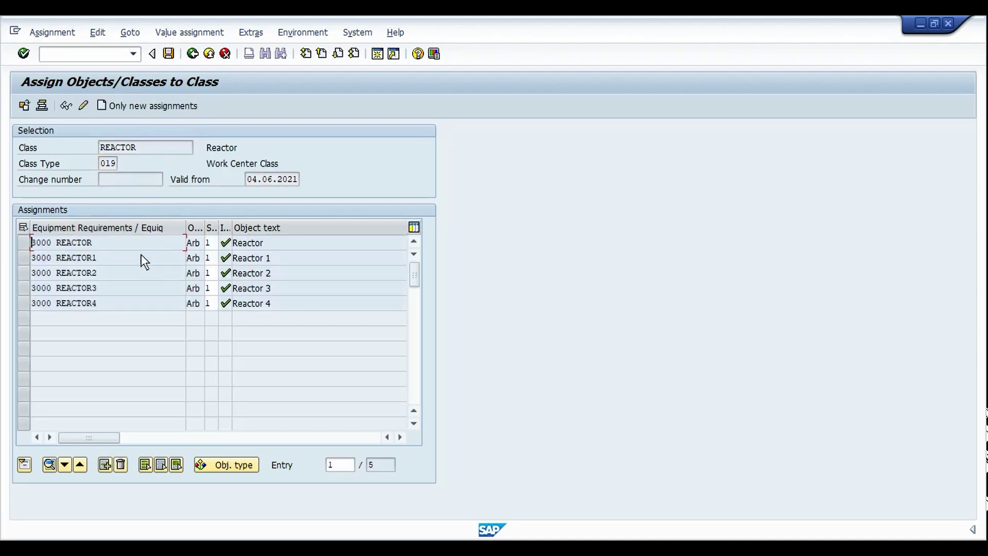
- Look through the plant 3000 resources assigned to class REACTOR, from REACTOR to REACTOR4
click(136, 248)
click(136, 259)
click(136, 270)
click(134, 285)
click(132, 301)
click(132, 247)
- Open the characteristic values of the REACTOR1 assignment and examine its work center and plant
double_click(120, 264)
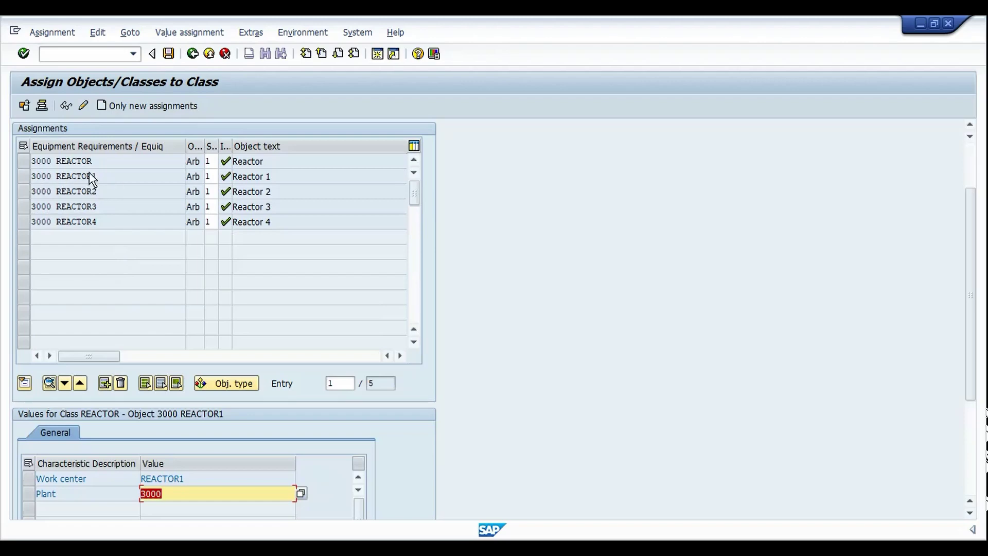
click(199, 477)
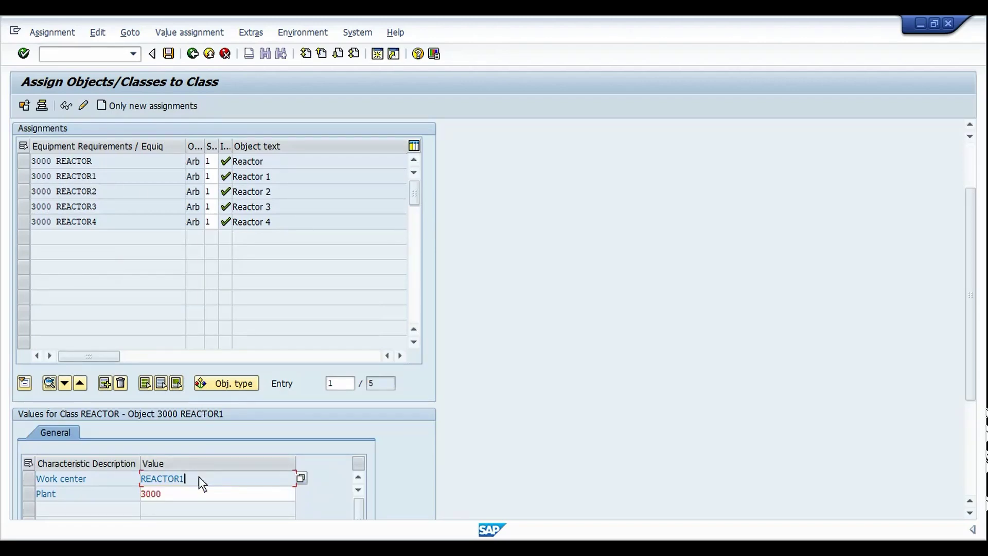
drag(194, 485, 140, 491)
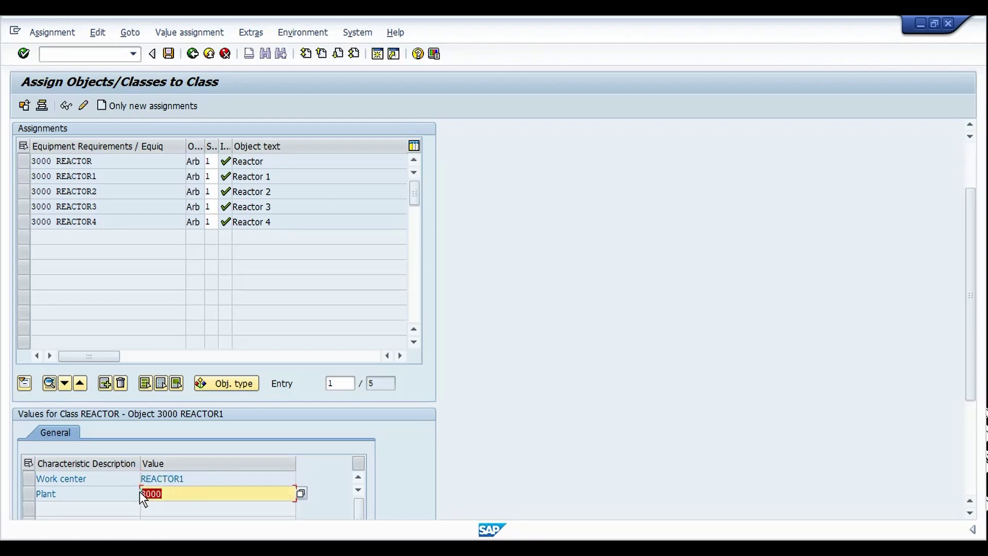
click(184, 483)
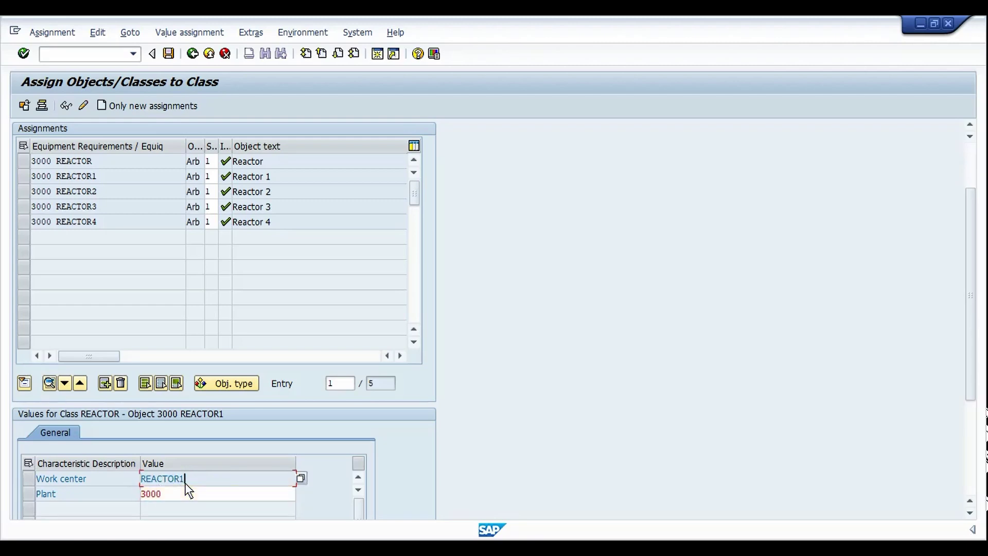
click(137, 481)
- Review the assignments REACTOR2, REACTOR3 and REACTOR4 and the class they belong to
click(110, 190)
click(111, 206)
click(114, 220)
click(972, 160)
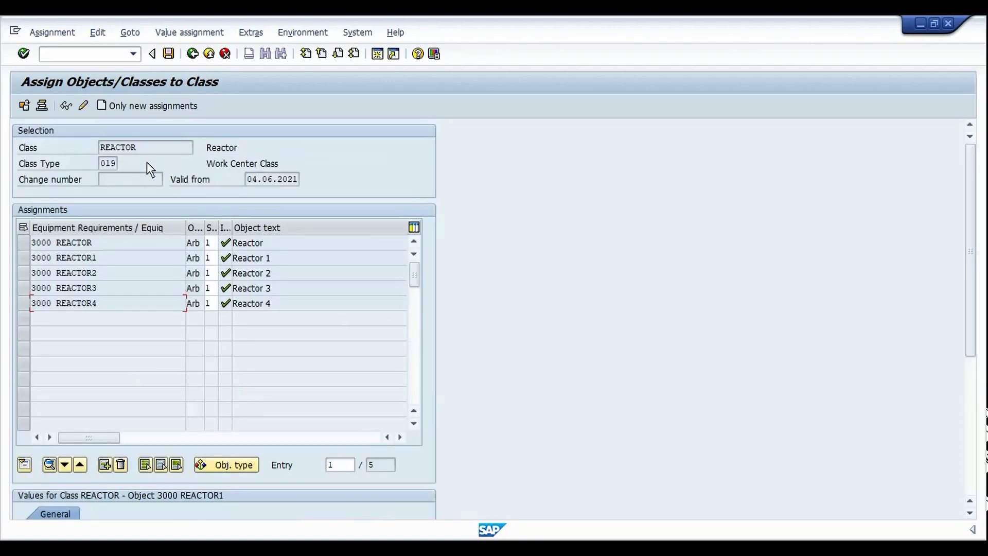
double_click(101, 148)
click(101, 149)
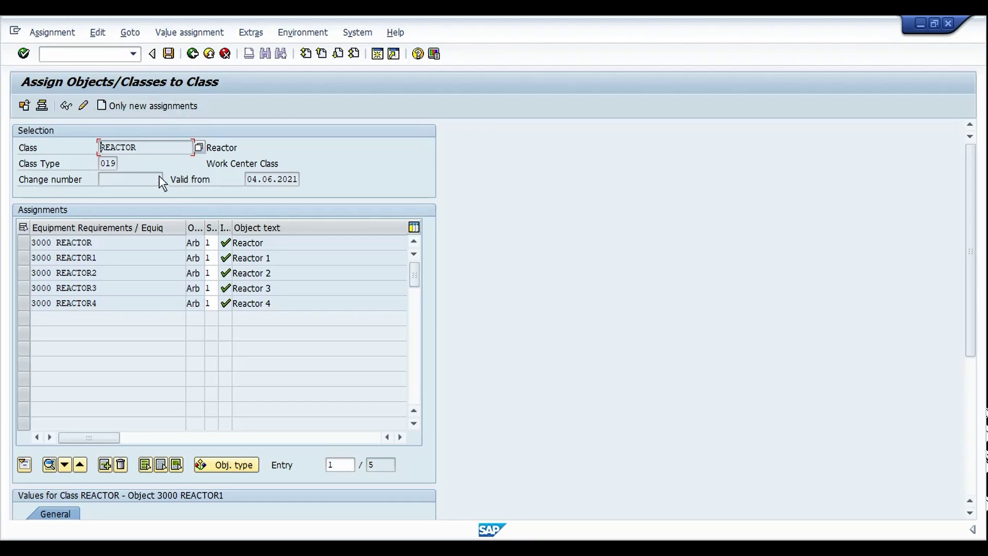
- Go to transaction C202 for changing a master recipe
key(ctrl+slash)
text(/NC)
text(202)
key(Return)
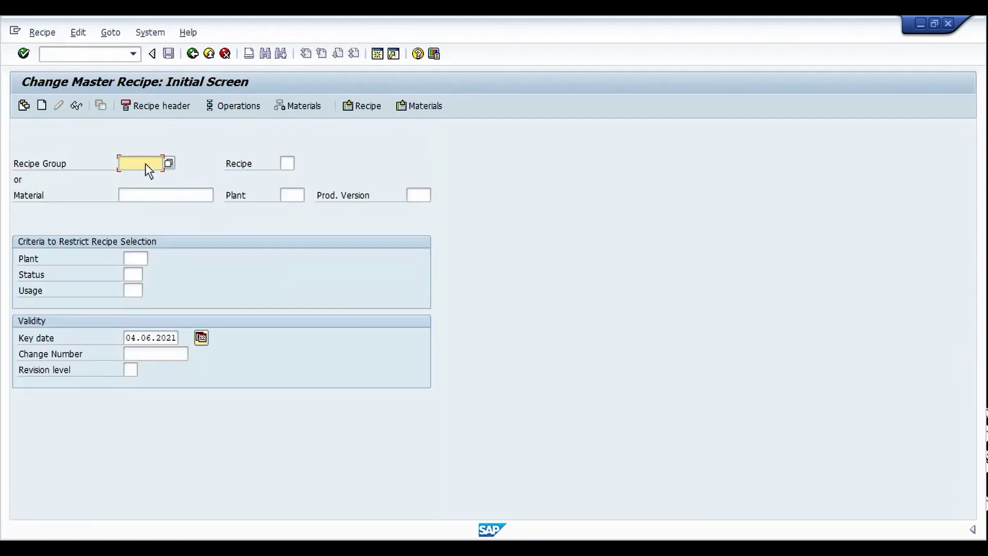
- Open the master recipe of material F-101 in plant 3000, choosing recipe group 50000192
click(185, 194)
text(F-101)
key(Tab)
text(3000)
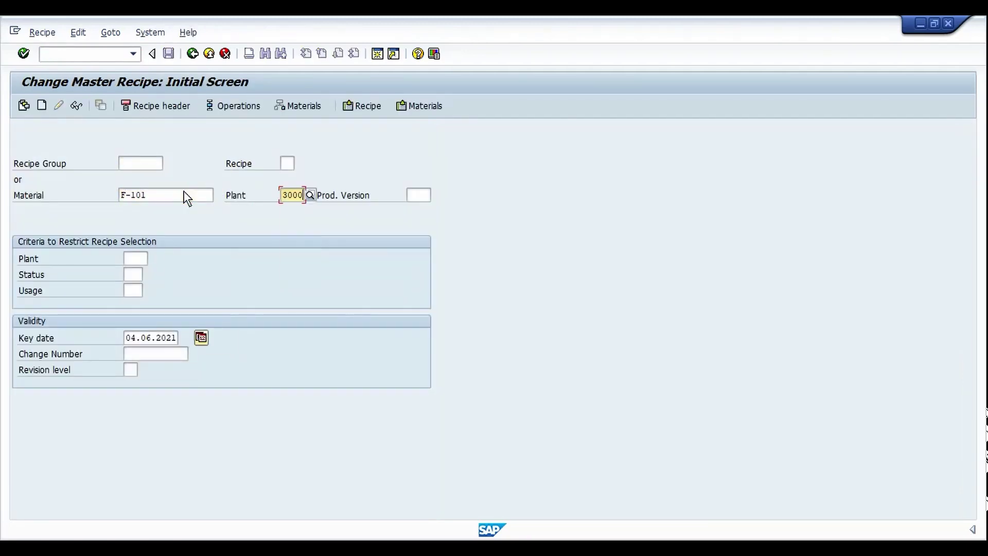
key(Return)
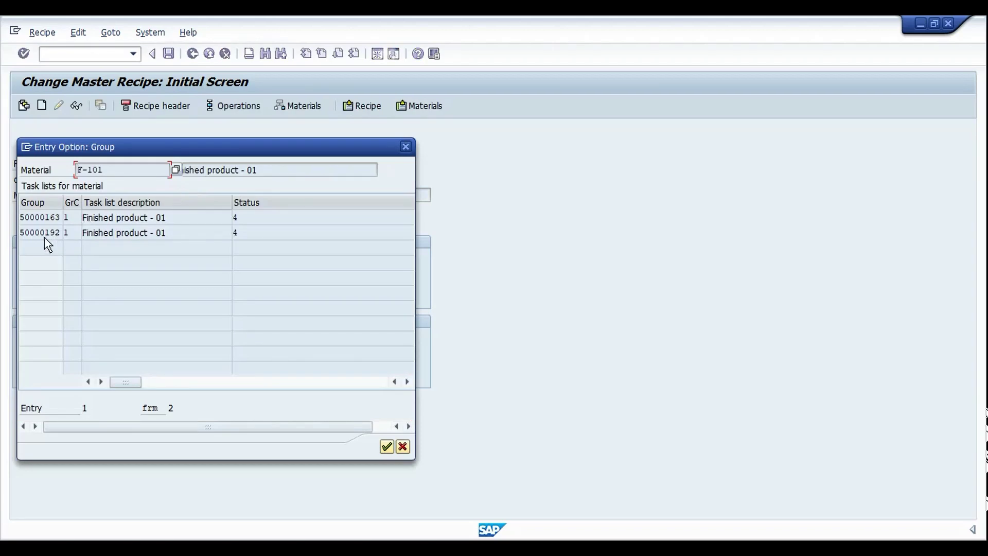
double_click(45, 236)
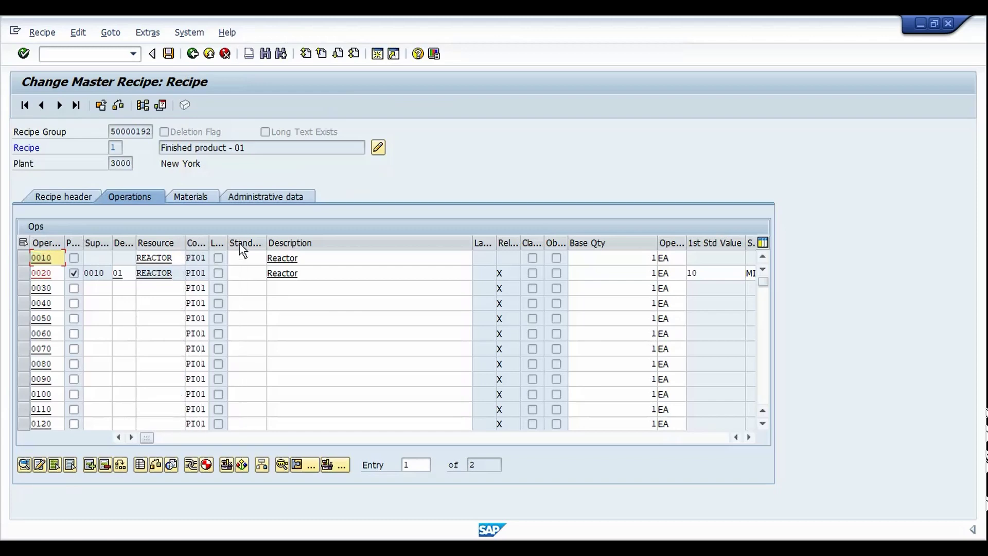
- Select operation 0010 and widen the Resource and phase indicator columns of the operations table
drag(242, 250, 236, 248)
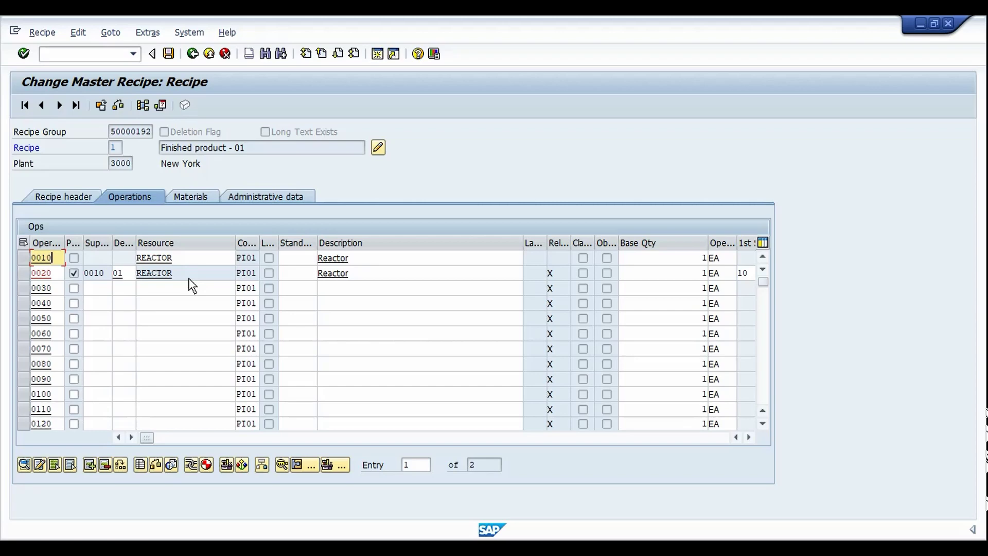
click(24, 258)
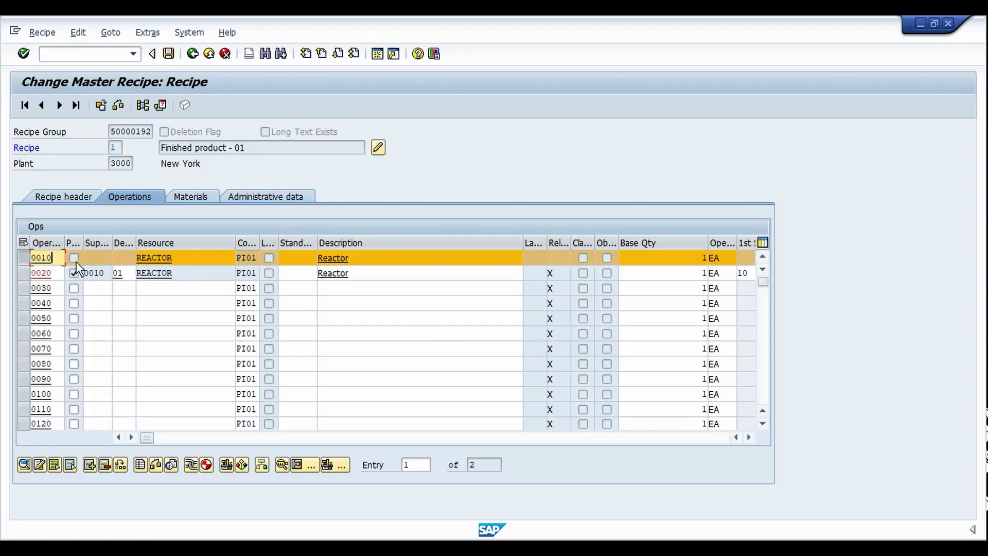
drag(81, 245, 112, 242)
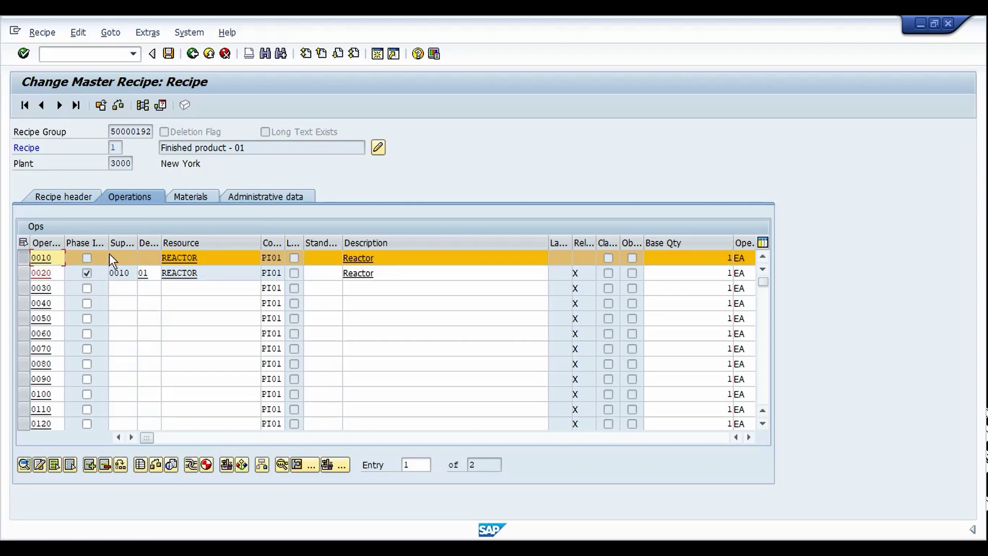
- Open the classification of operation 0010 and assign the work center class REACTOR
click(243, 464)
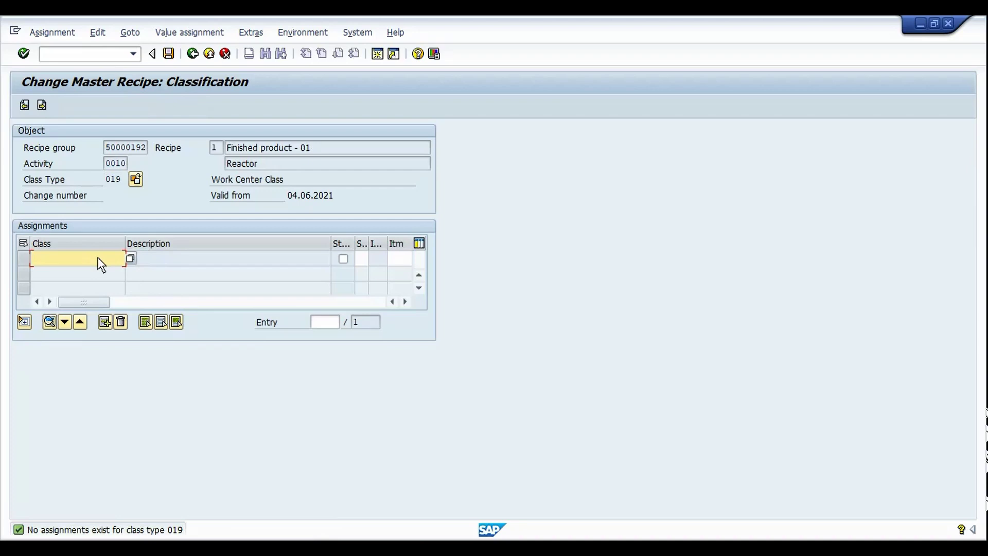
text(reactor)
key(Return)
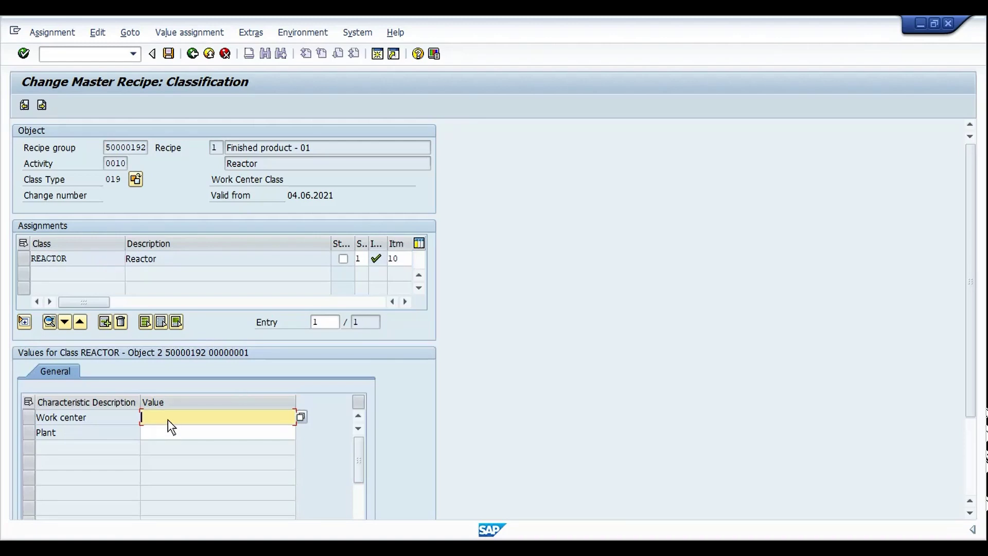
- Set the class characteristic values to REACTOR for Work center and 3000 for Plant
text(reactor)
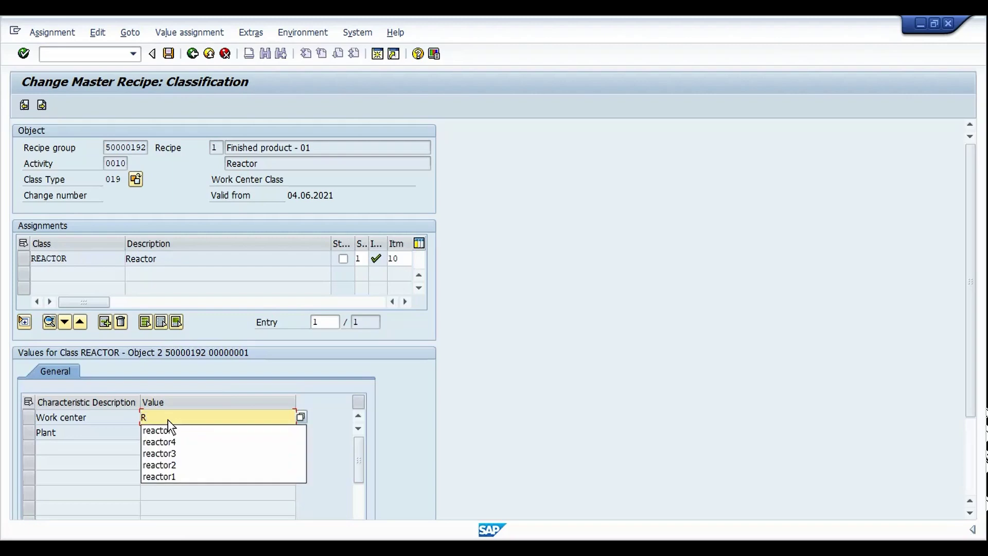
key(Tab)
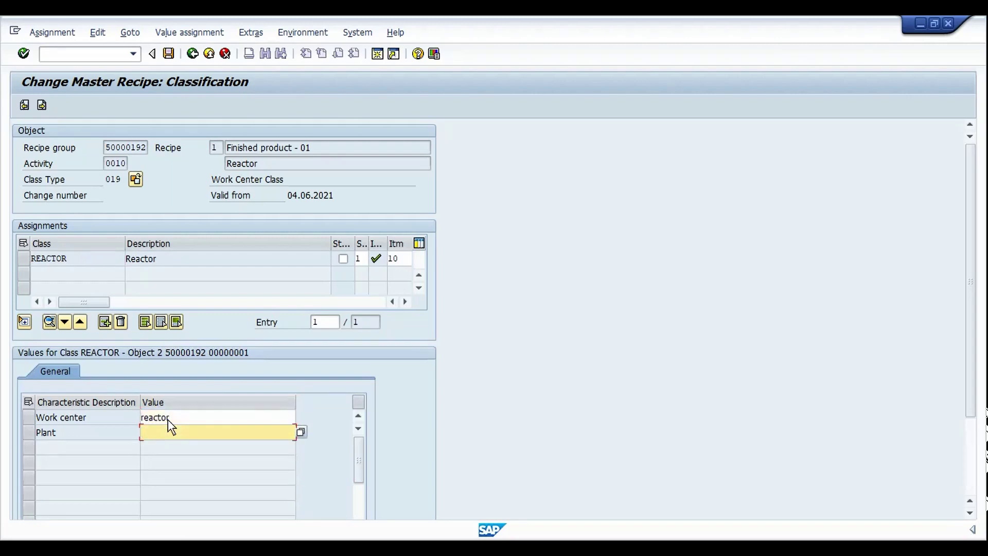
text(3000)
key(Return)
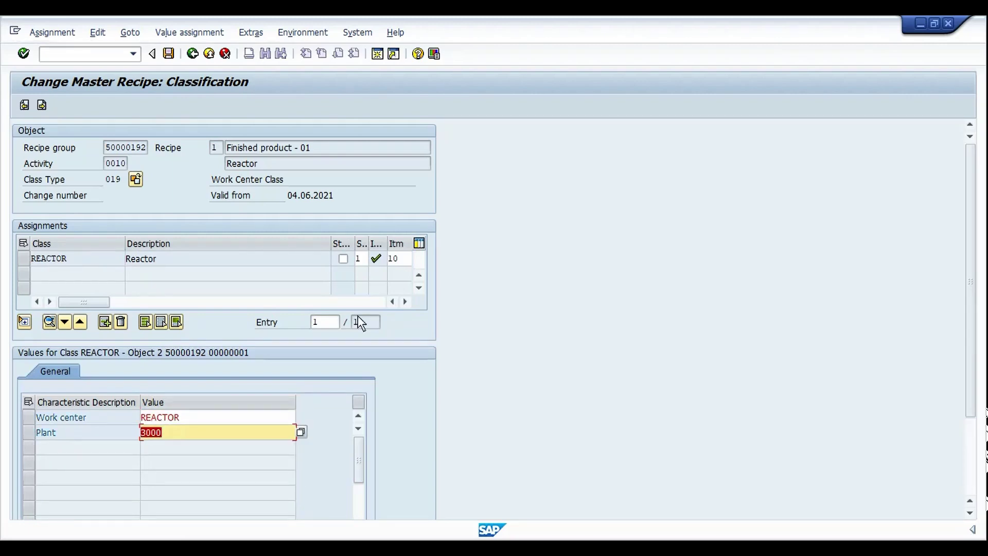
- Insert an additional value row for the Work center characteristic and enter REACTOR4
scroll(963, 322, down, 5)
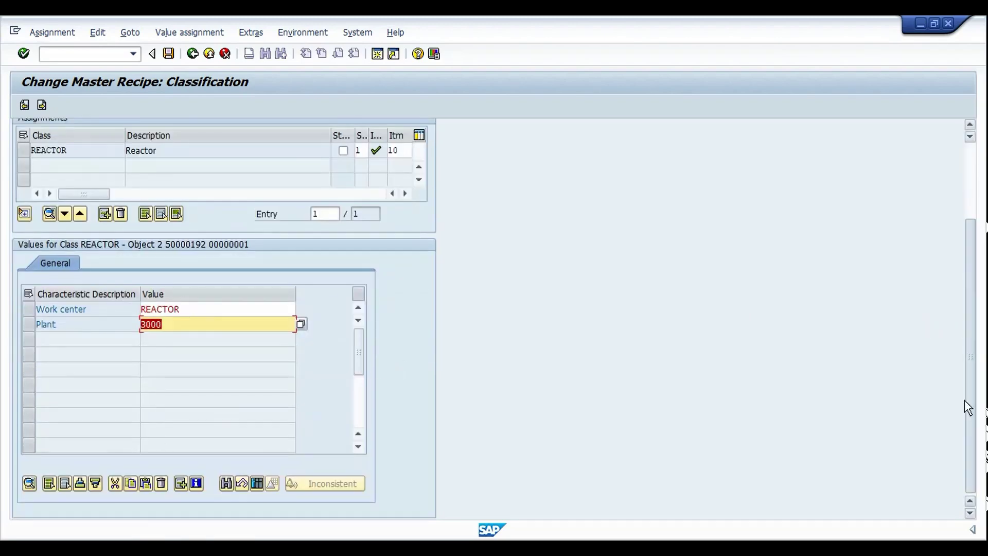
click(30, 307)
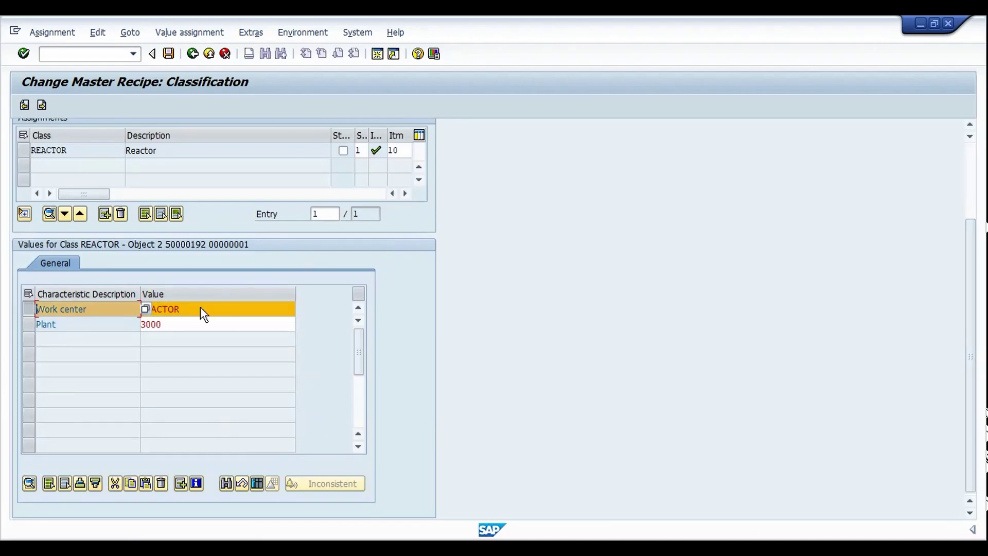
click(180, 482)
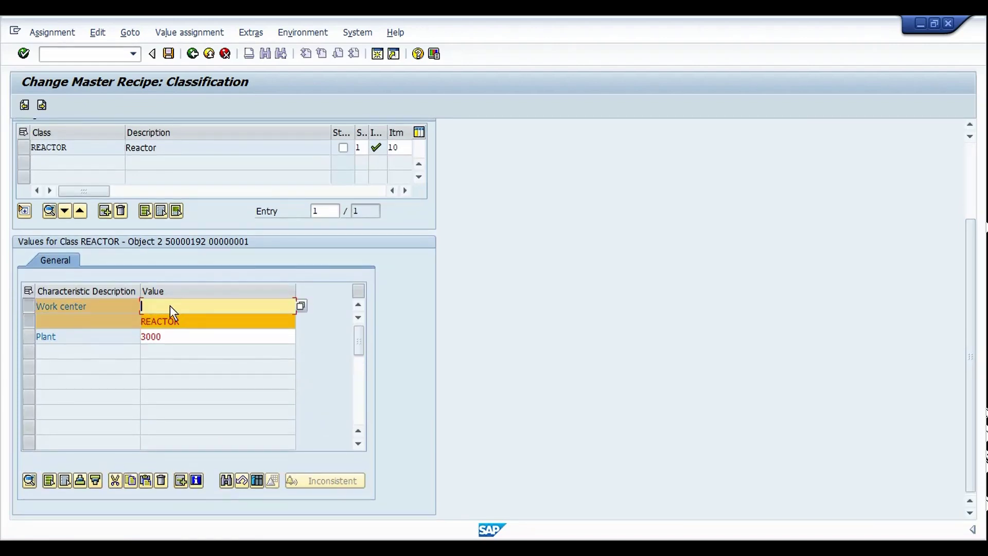
click(32, 306)
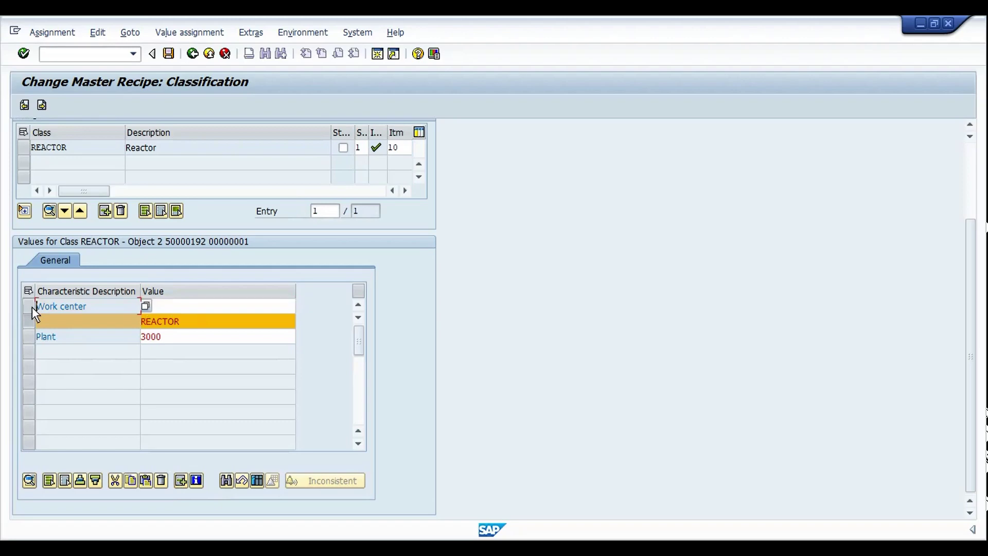
click(174, 306)
text(R)
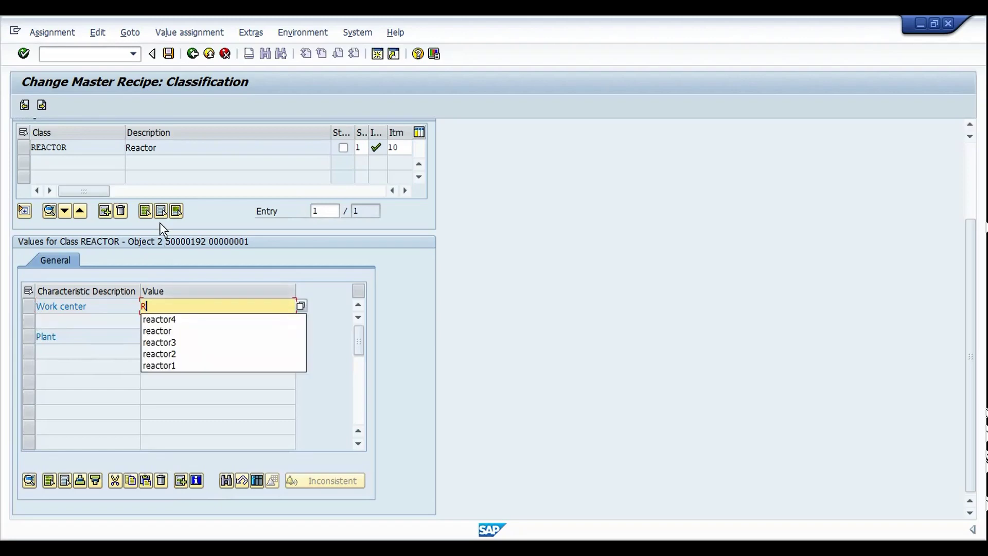
key(Return)
key(Return)
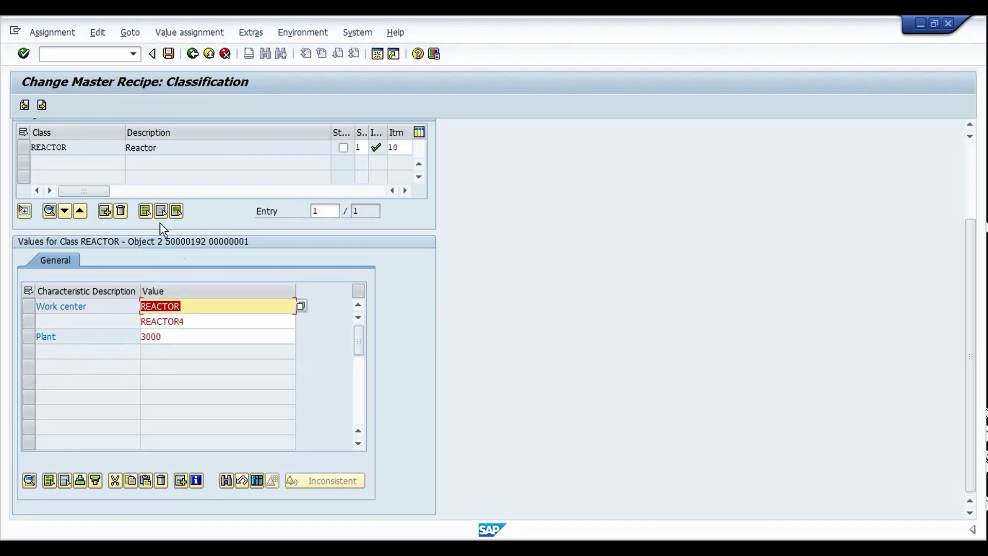
- Insert another value row for the Work center characteristic and enter REACTOR3
click(34, 307)
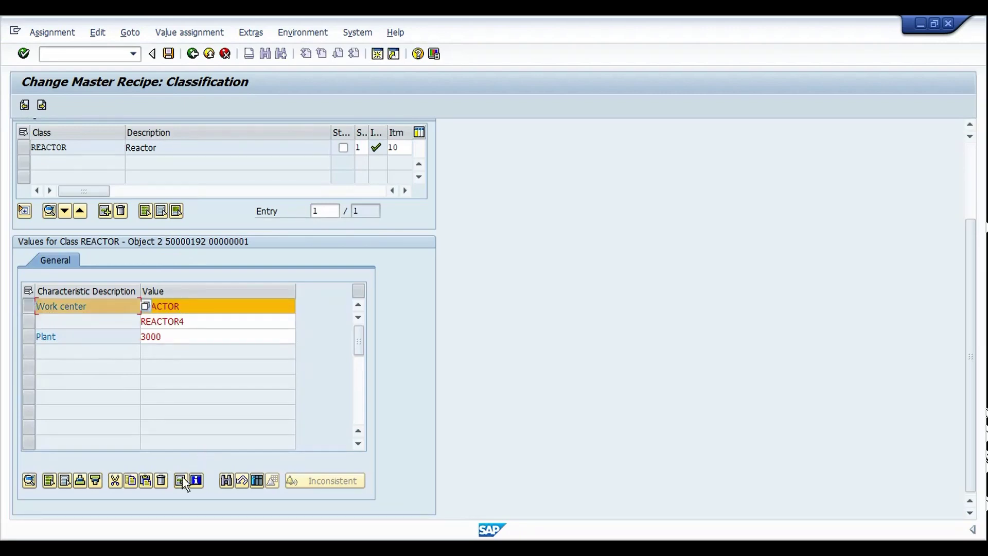
click(173, 307)
key(BackSpace)
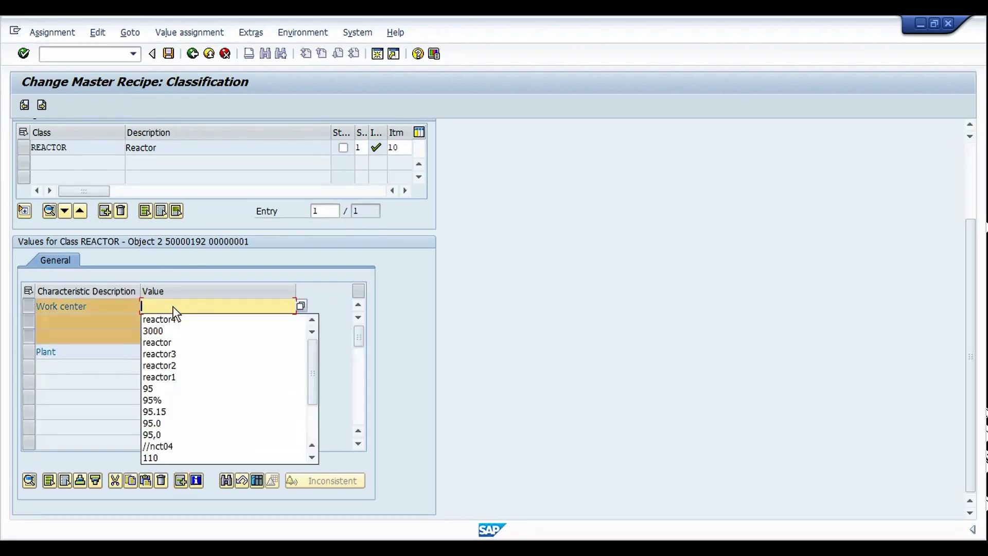
key(Down)
key(Down)
key(Down)
key(Down)
key(Return)
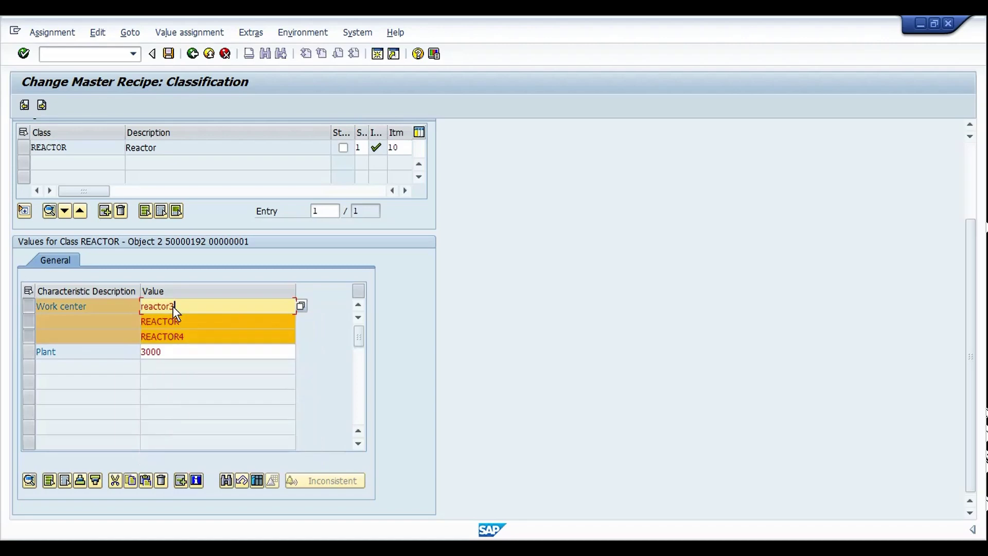
- Add REACTOR2 and REACTOR1 as further Work center values and clear the row selection
click(31, 305)
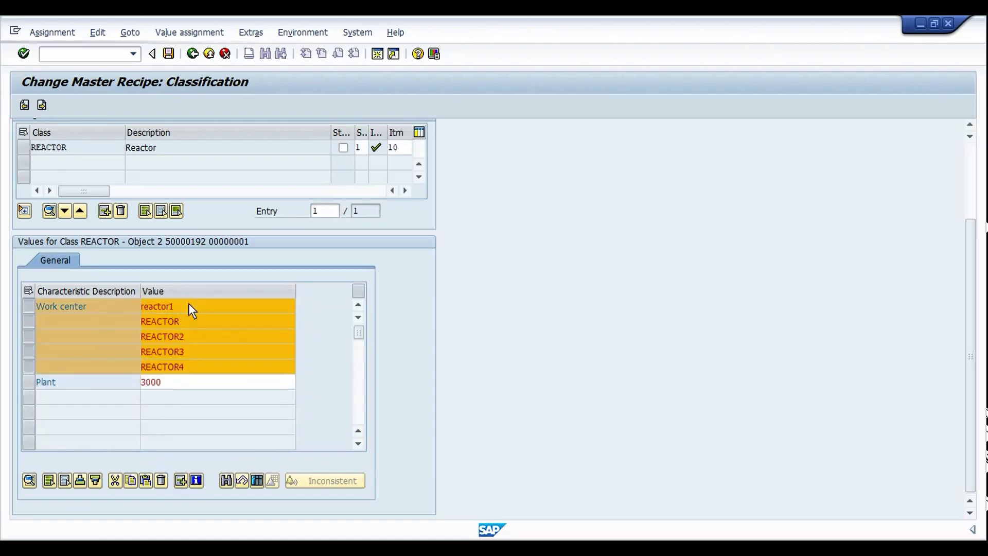
click(188, 303)
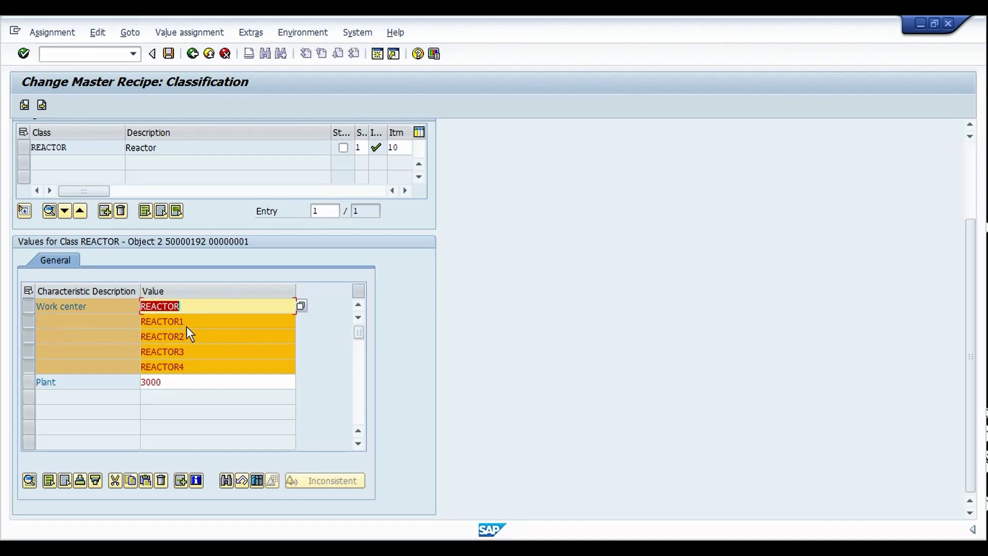
click(65, 482)
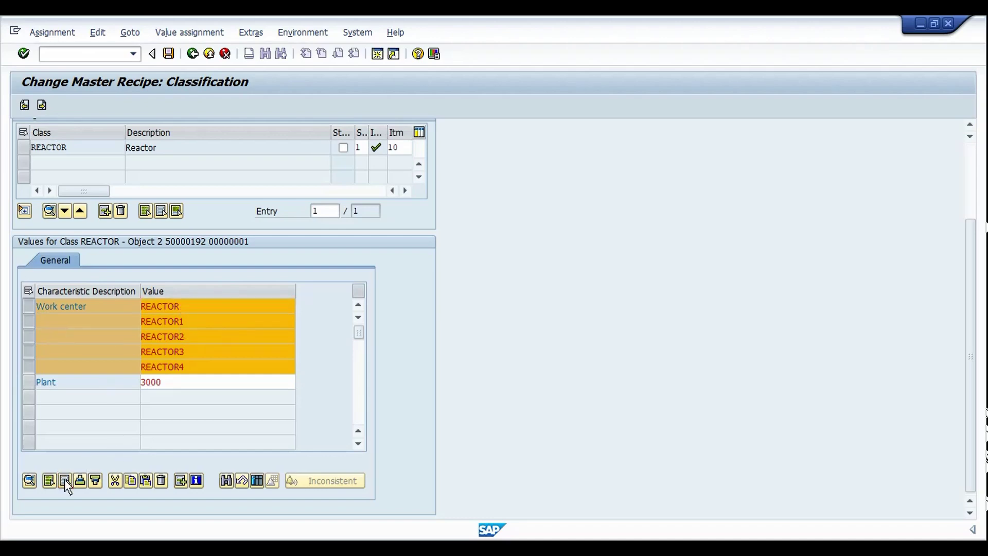
click(205, 309)
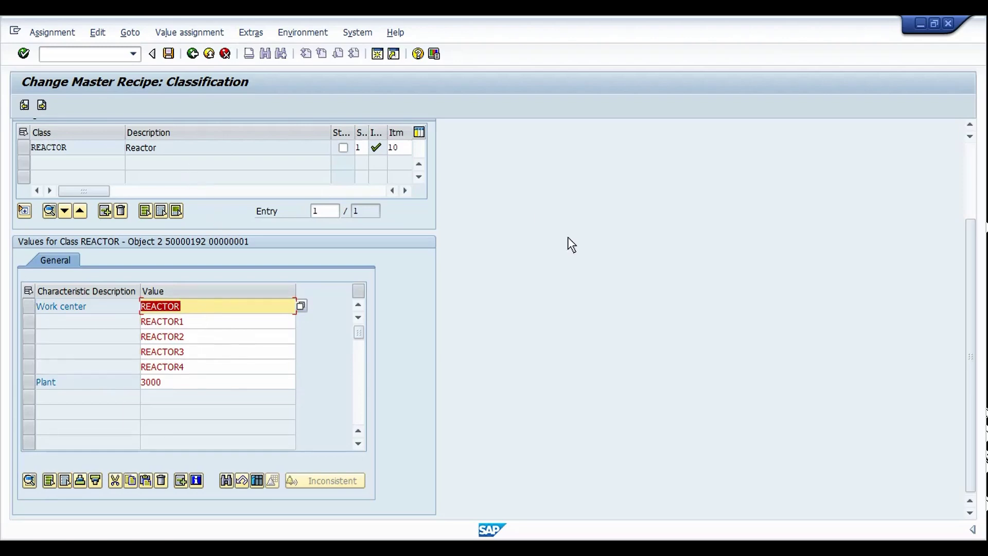
- Review the completed classification of operation 0010 and save the master recipe
click(971, 190)
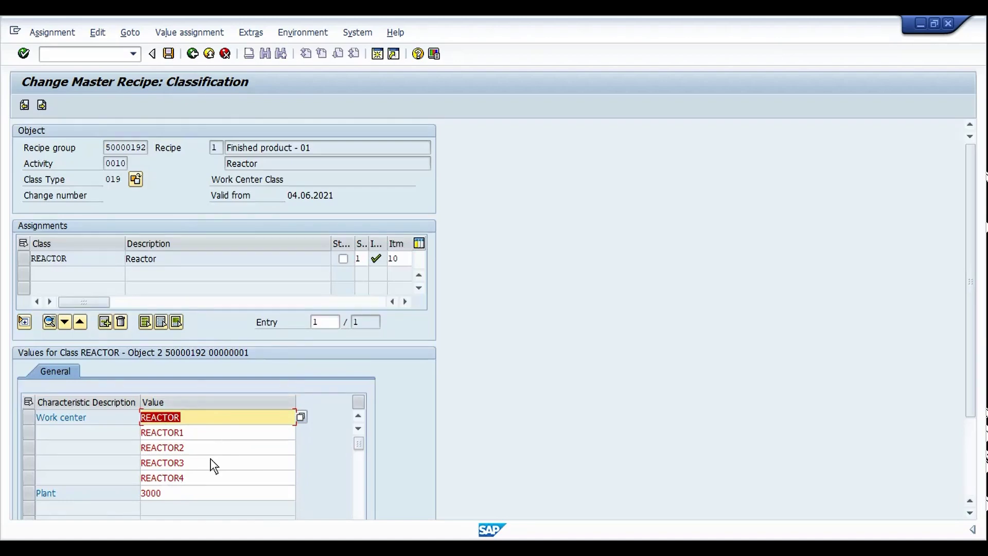
click(75, 258)
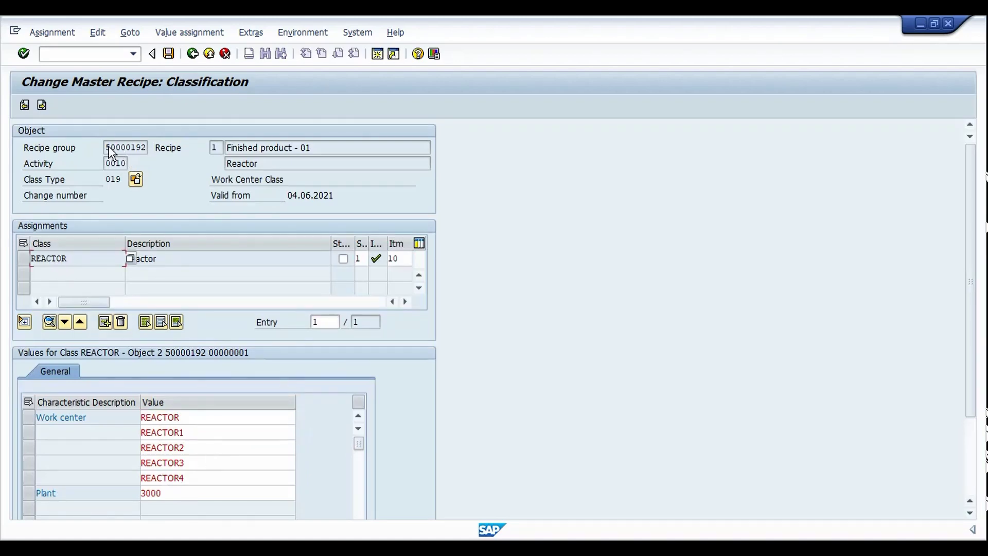
drag(109, 147, 151, 151)
click(150, 150)
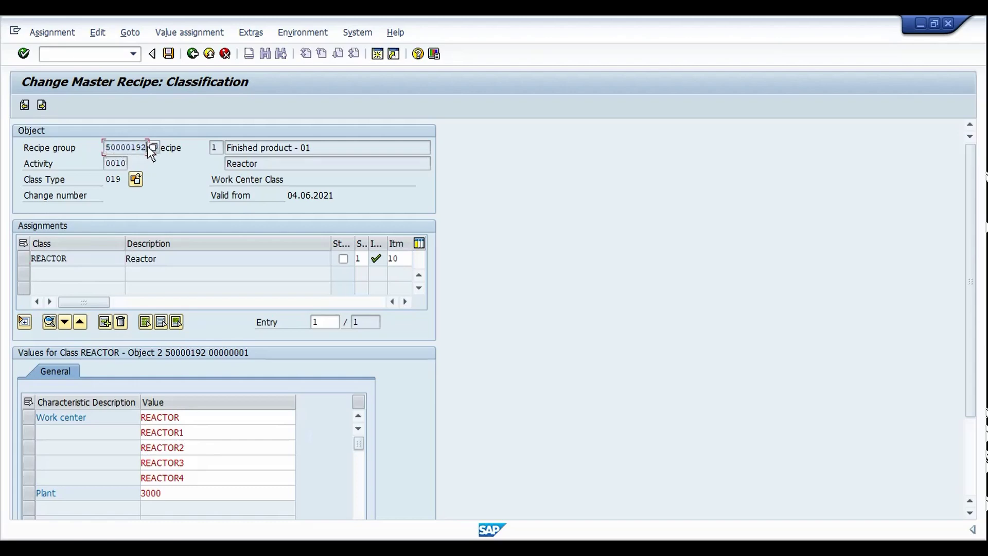
click(168, 56)
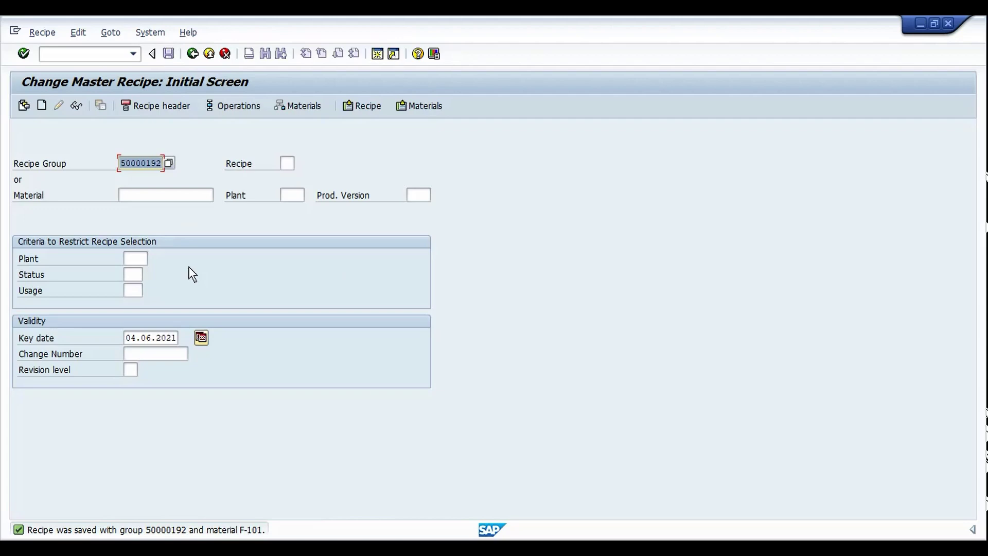
- Start transaction COR1 and create a process order for material F-101 in plant 3000 with order type PI01
key(ctrl+slash)
text(/NCOR1)
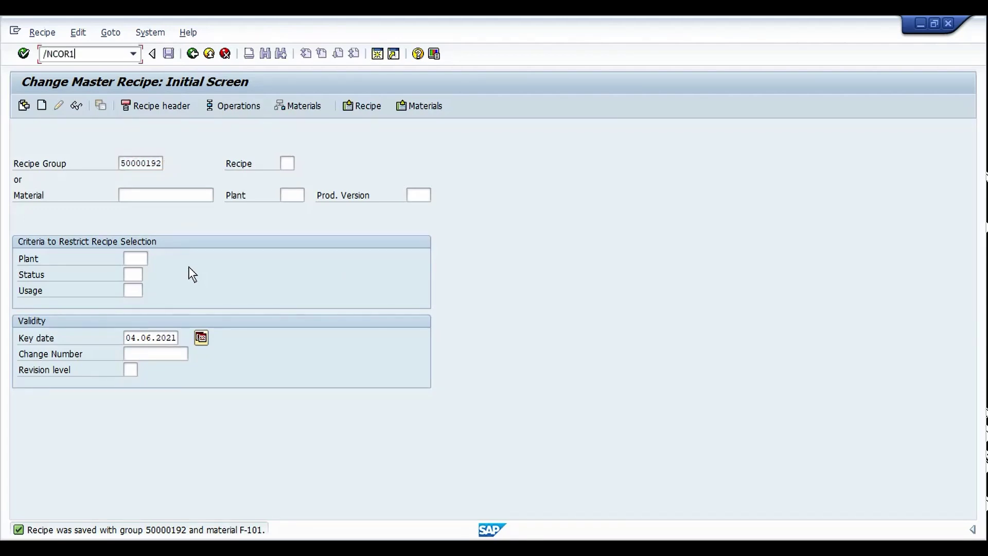
key(Return)
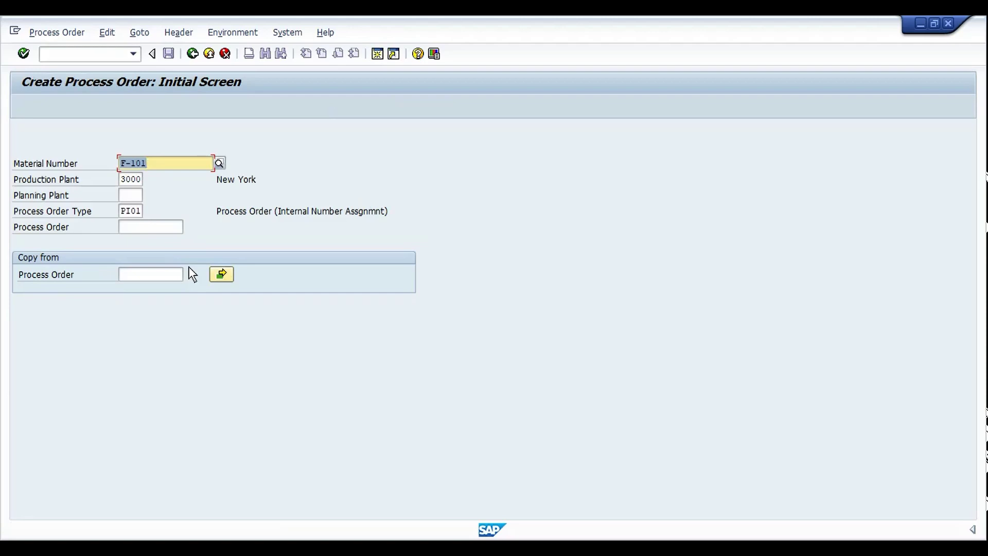
key(Return)
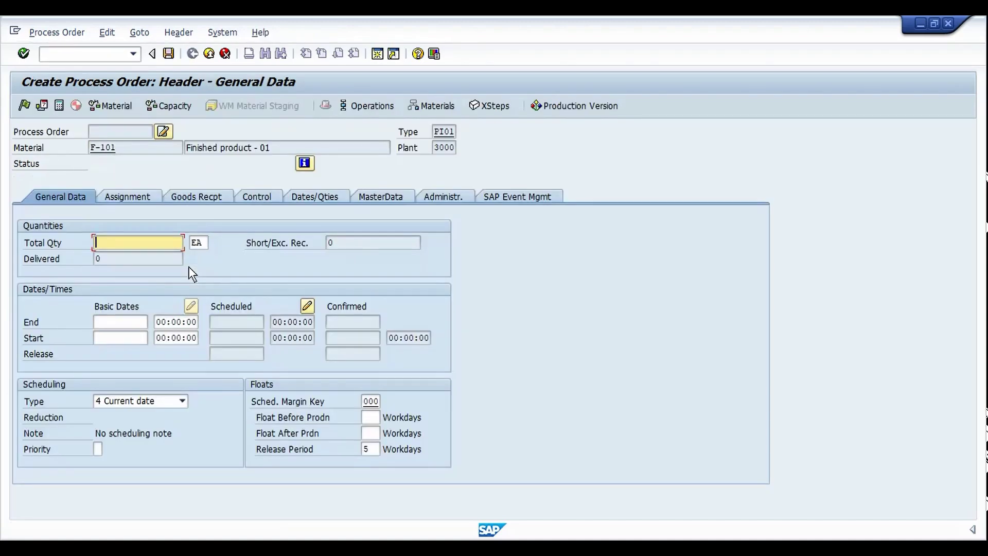
- Set the process order's total quantity to 1.000 EA and schedule the order
key(BackSpace)
key(Down)
key(Return)
key(Return)
key(Return)
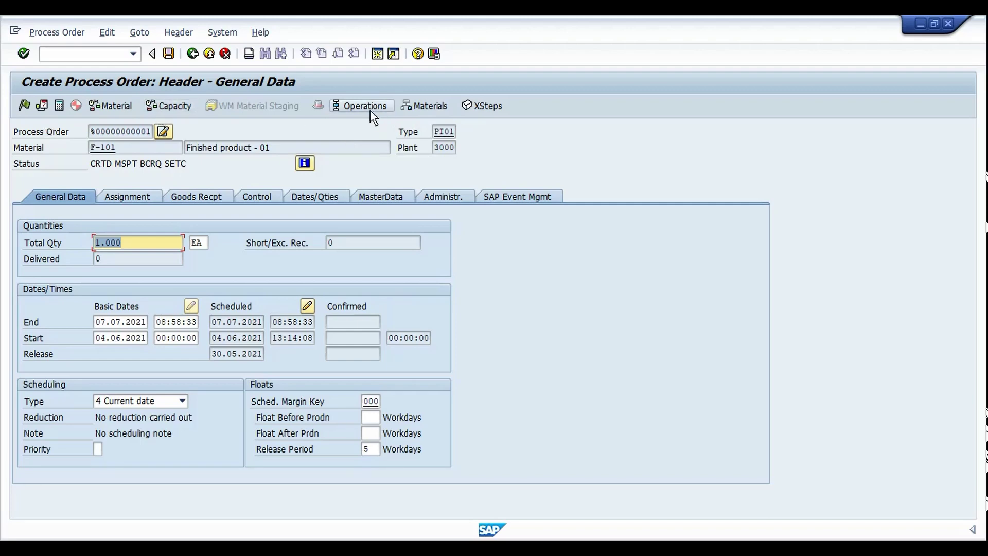
click(59, 106)
- Open the resource selection for operation 0010 in the order's operation overview and move the dialog clear of the operations
click(366, 102)
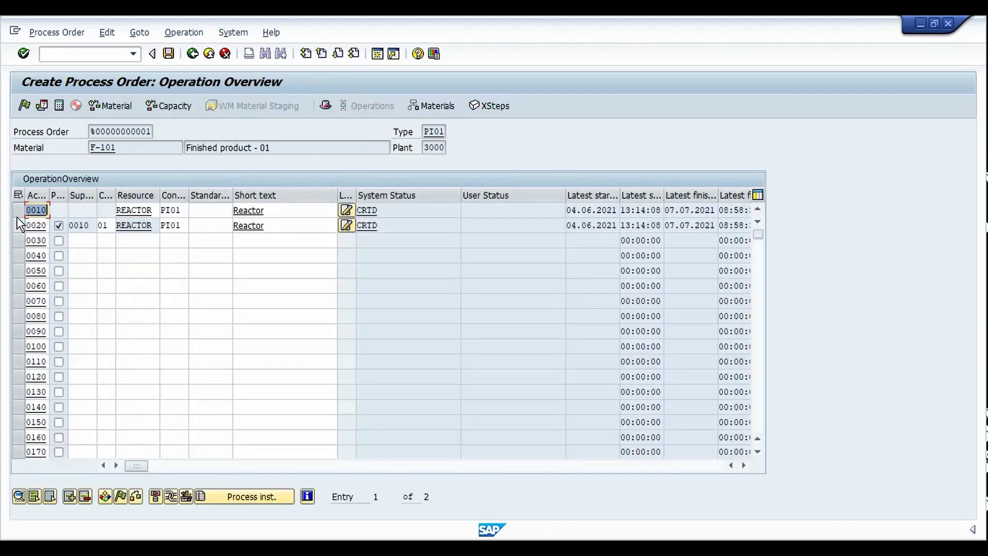
click(17, 209)
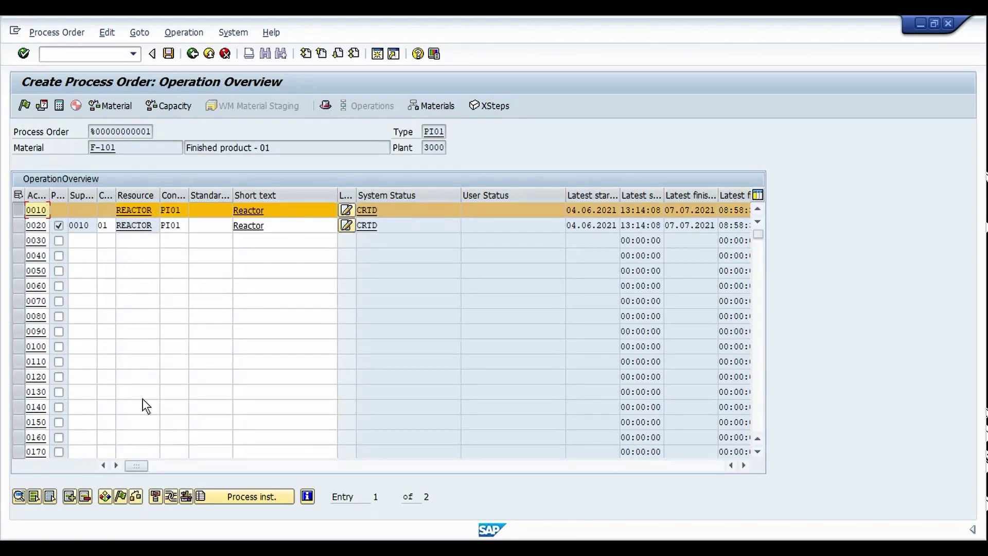
click(106, 495)
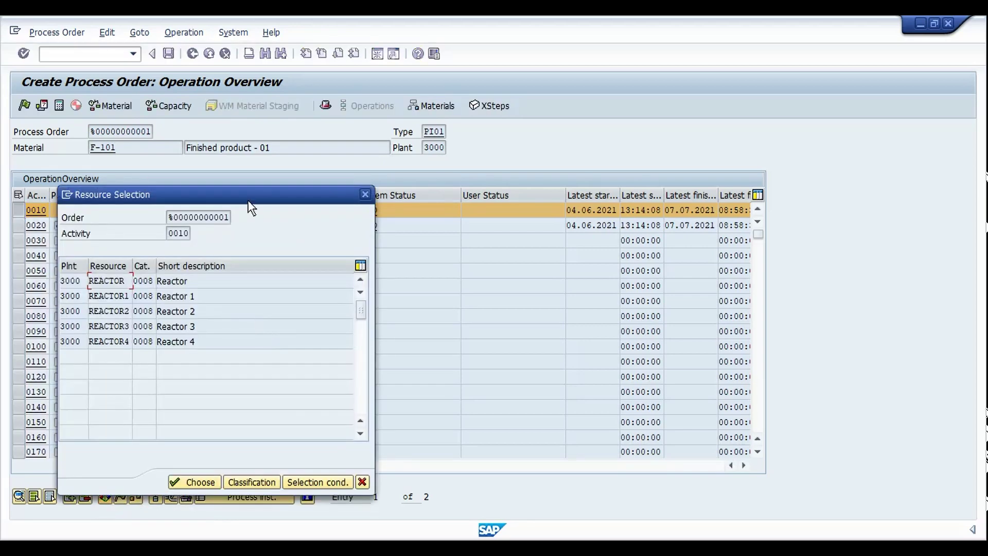
drag(251, 206, 557, 150)
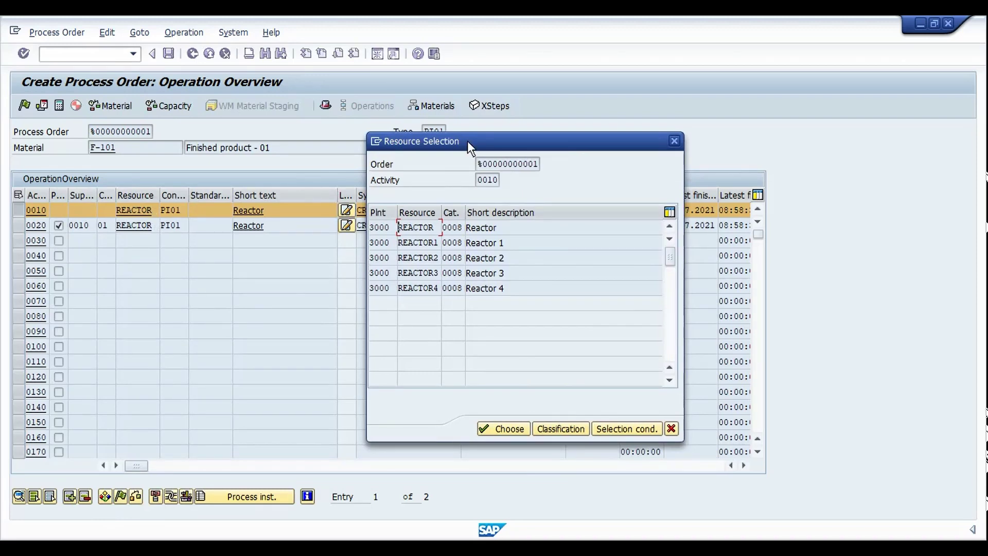
mouse_move(467, 141)
mouse_down()
mouse_move(502, 196)
mouse_move(490, 171)
mouse_move(461, 160)
mouse_up()
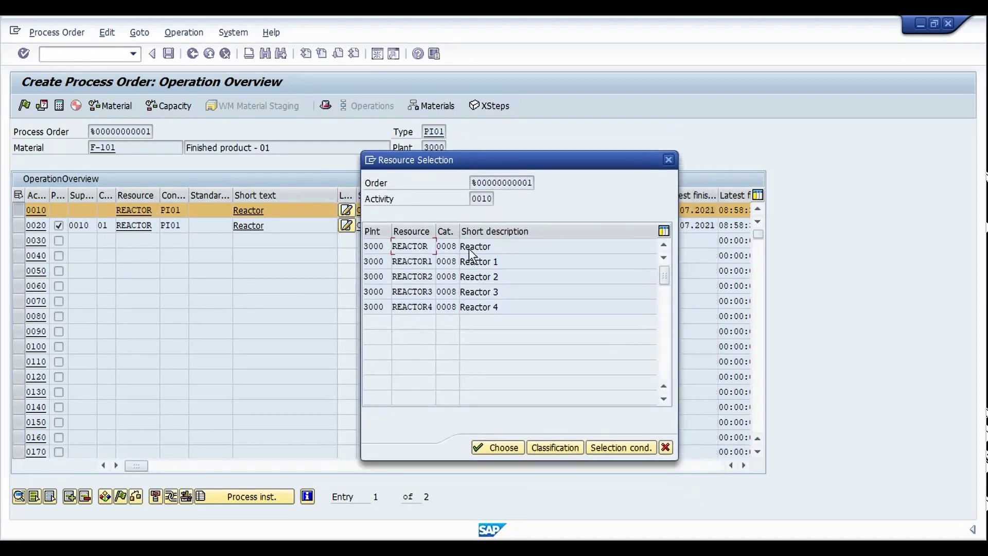
- Choose REACTOR3 as the resource for operation 0010 and widen the Resource column
click(515, 289)
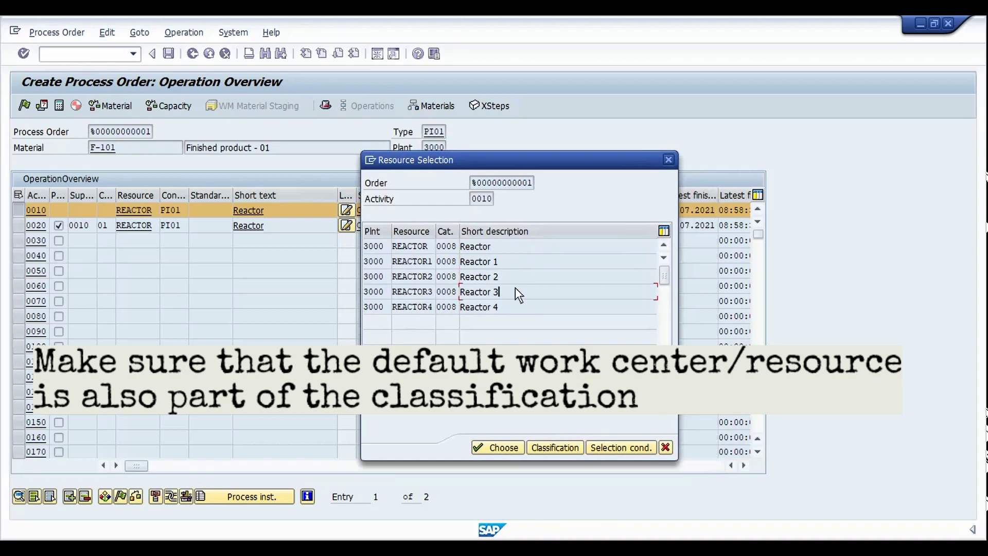
click(515, 308)
click(512, 257)
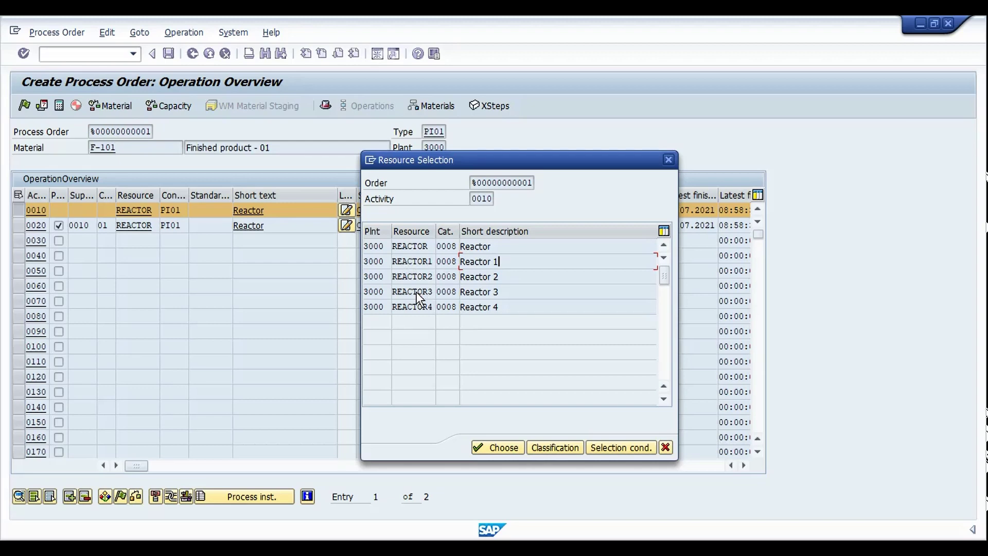
double_click(379, 291)
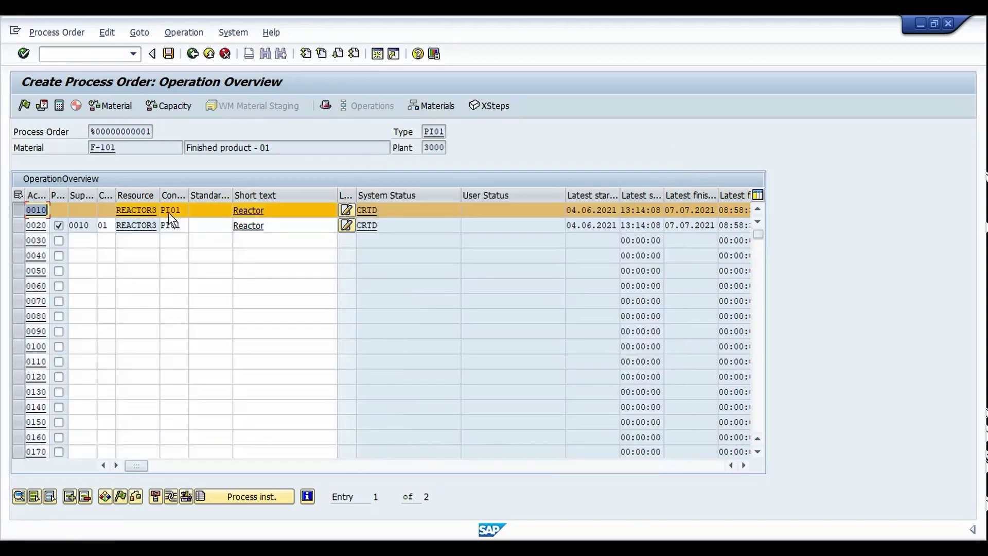
drag(160, 202, 187, 196)
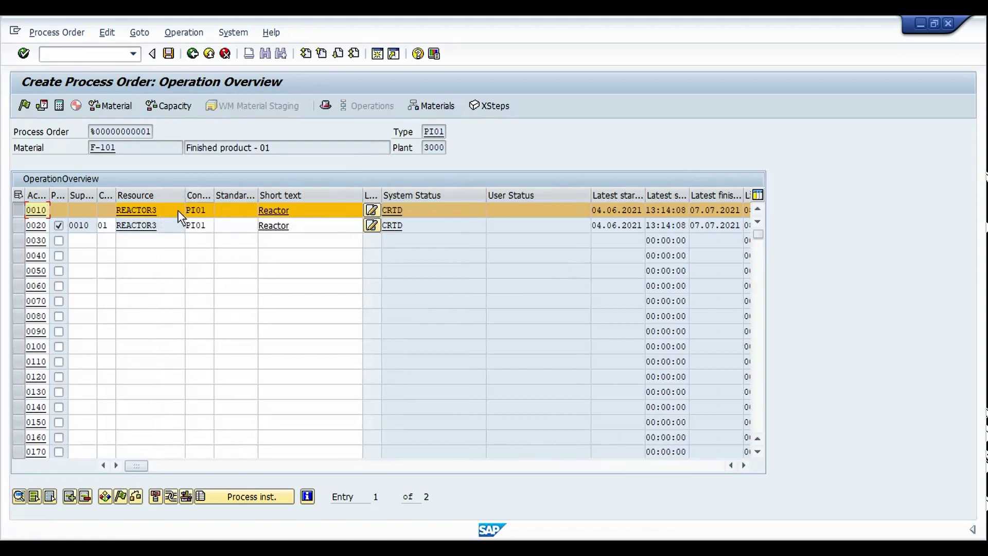
click(177, 210)
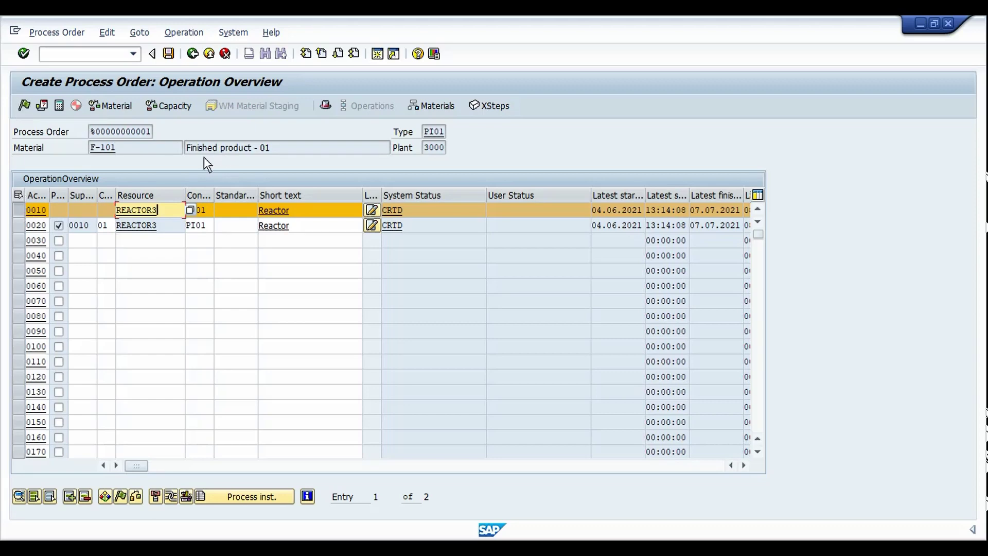
- Switch to transaction C202 and open the master recipe of recipe group 50000192 for changing
key(ctrl+slash)
text(/NC)
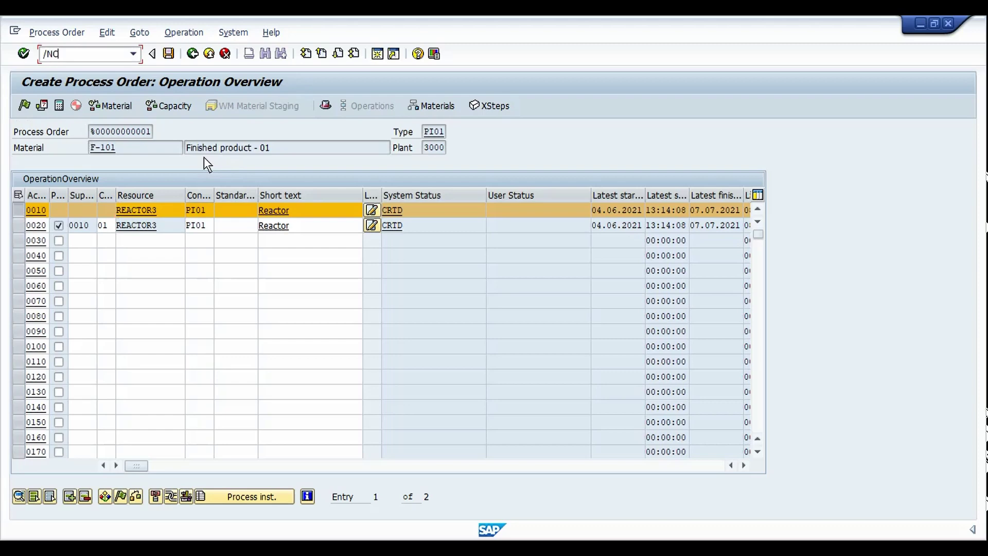
text(202)
key(Return)
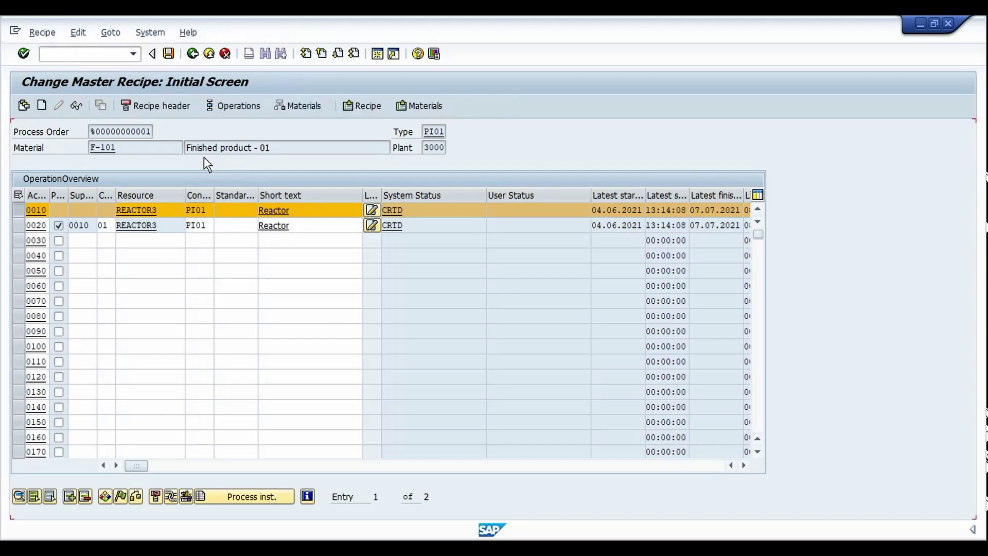
key(Return)
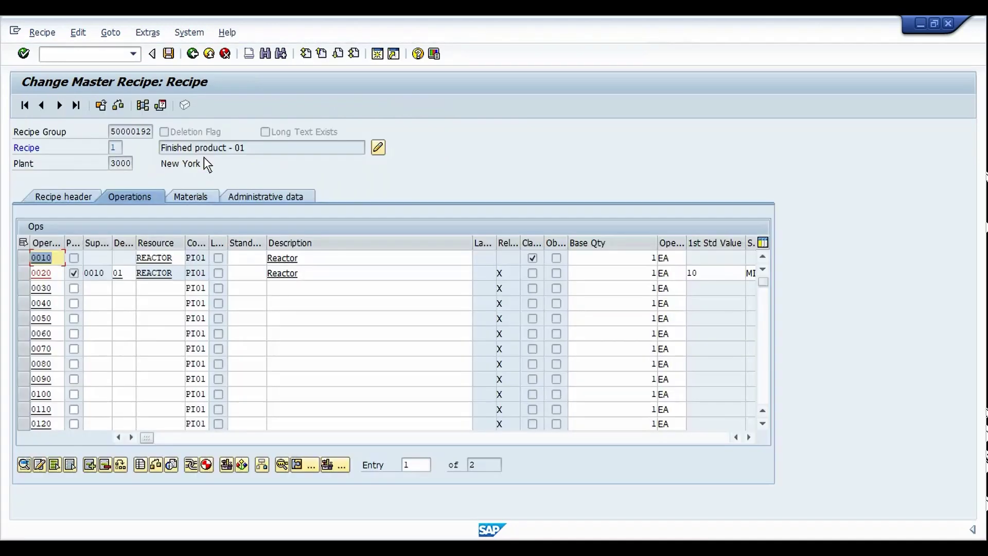
- Open the classification of operation 0010 in the master recipe
click(24, 258)
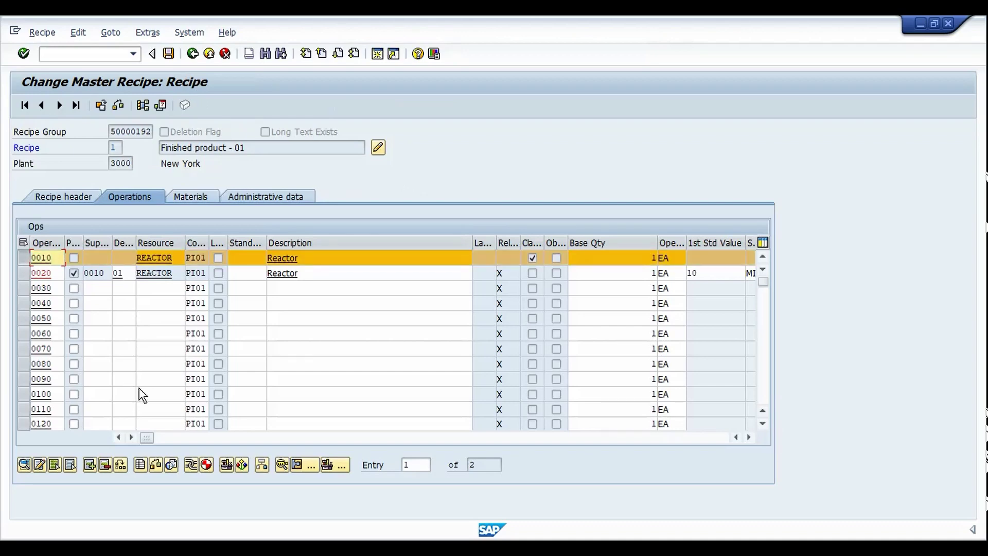
click(243, 466)
key(Down)
key(Down)
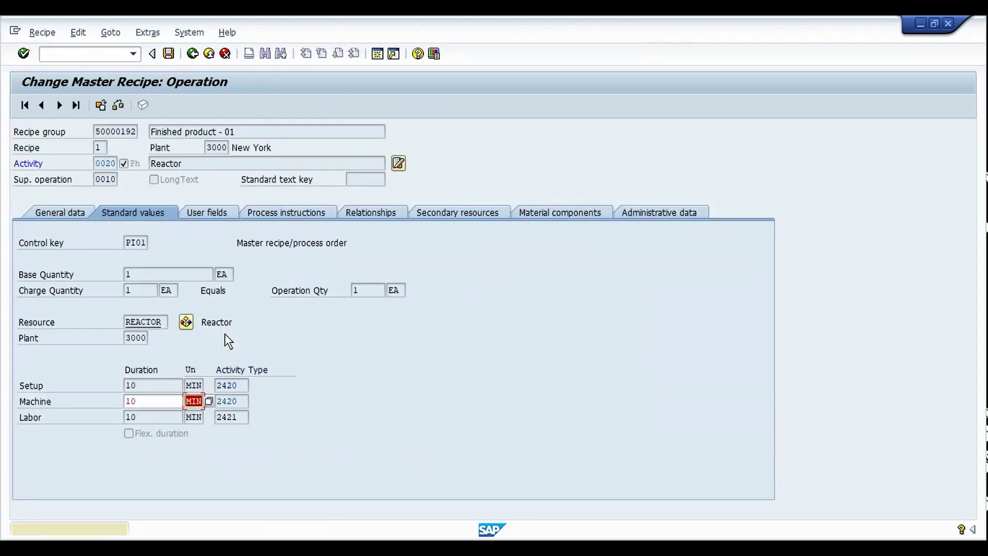
key(Return)
key(Return)
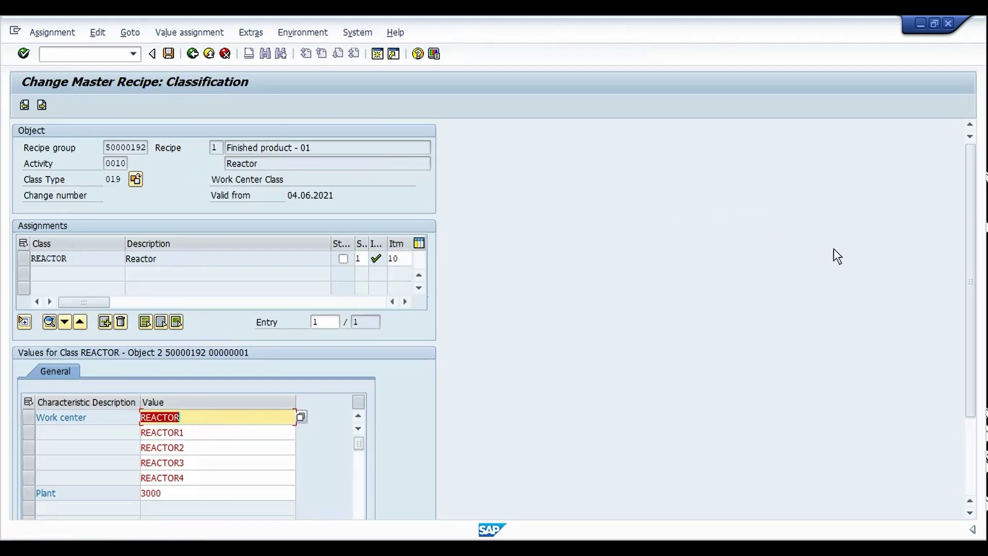
- Remove REACTOR from the Work center values, keeping REACTOR1 to REACTOR4, and save the master recipe
drag(970, 249, 972, 323)
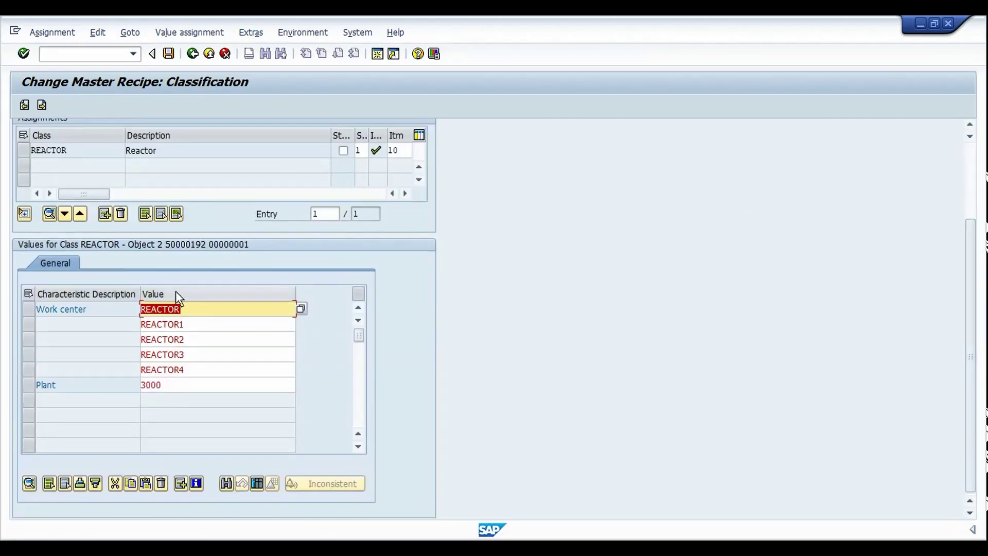
key(Delete)
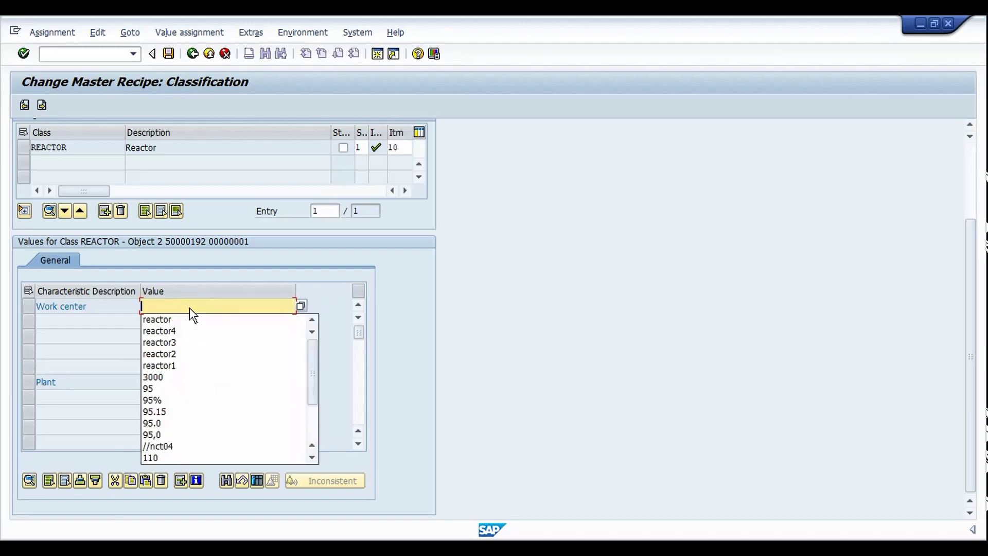
text(REACTOR1 REACTOR2 REACTOR3 REACTOR4)
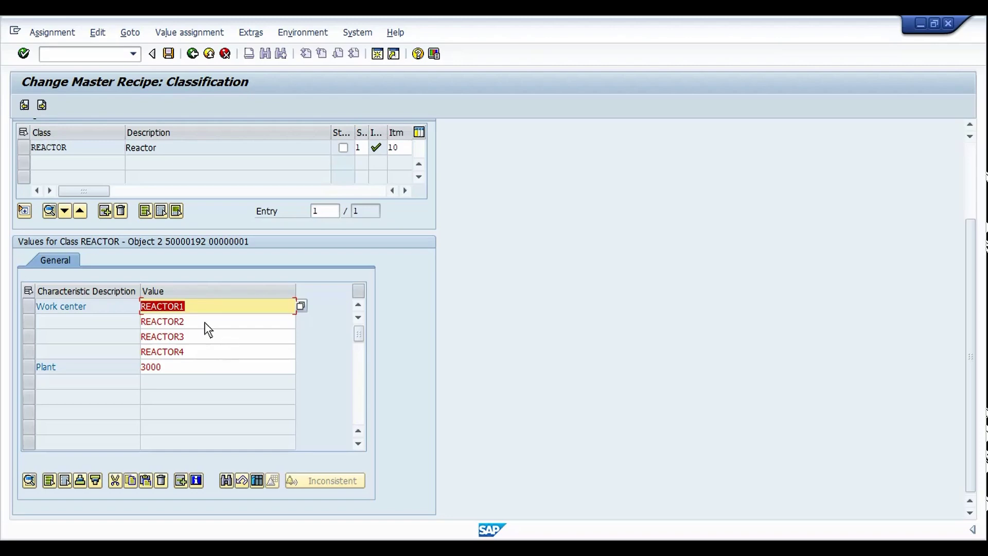
key(ctrl+s)
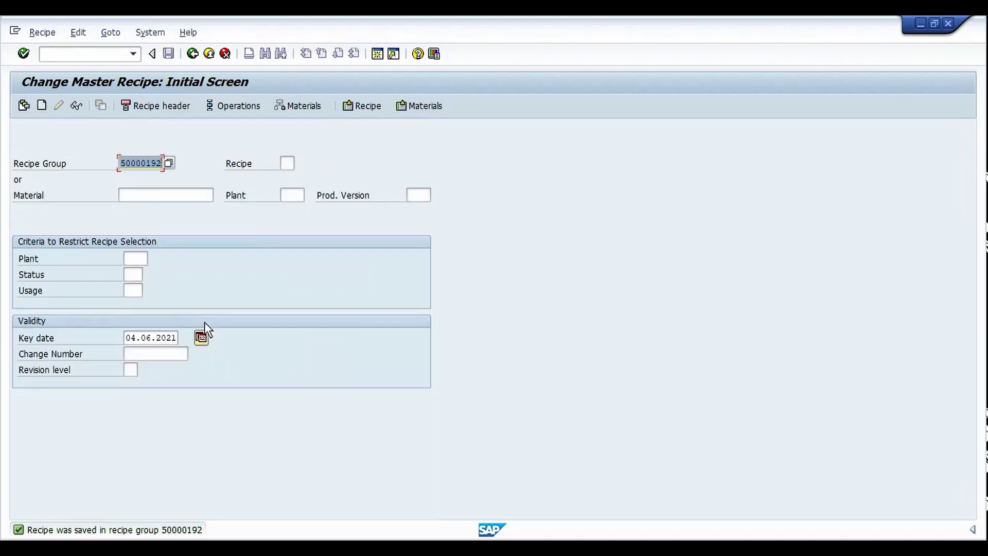
- Switch to transaction COR1 and create a PI01 process order for material F-101 in plant 3000 with a total quantity of 1000
key(ctrl+slash)
text(/NCOR)
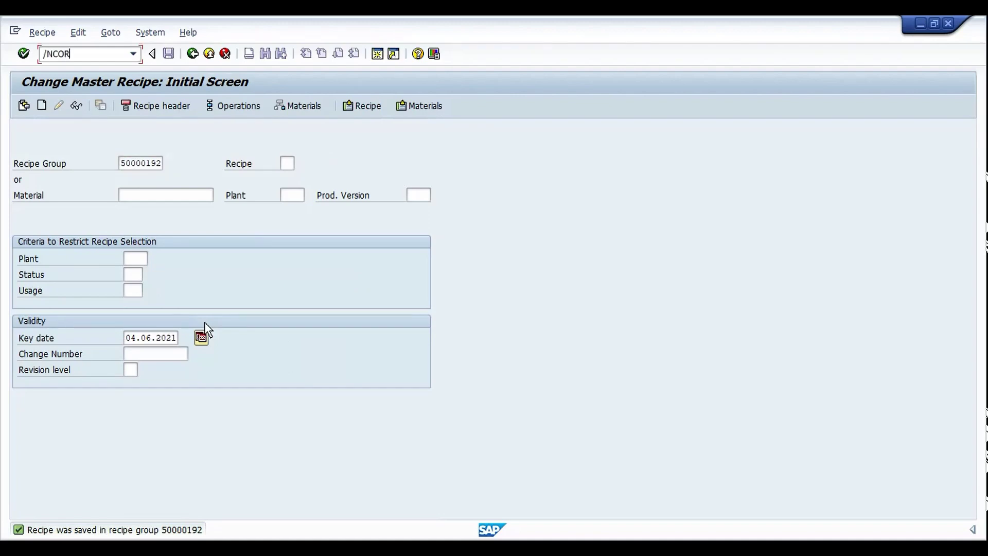
text(1)
key(Return)
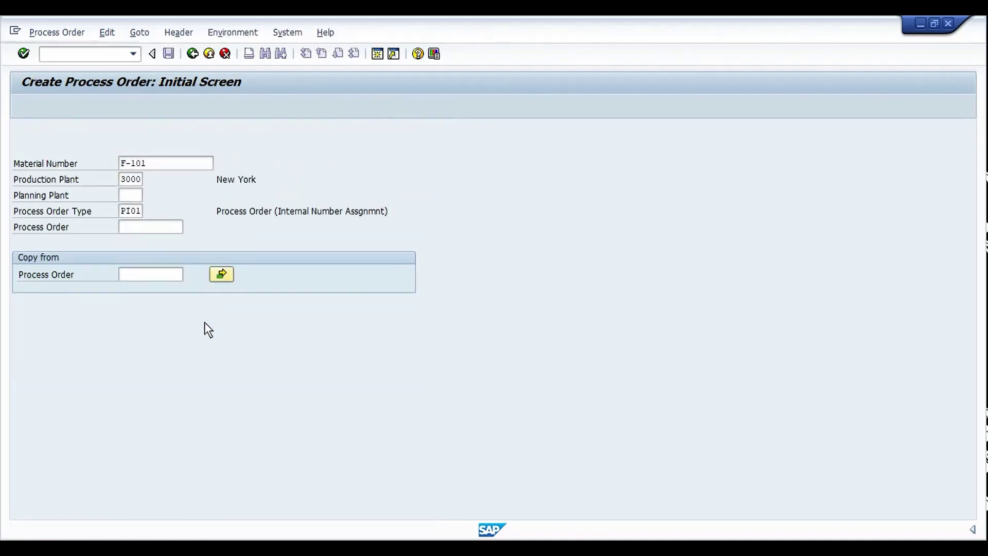
key(Return)
text(1000)
key(Return)
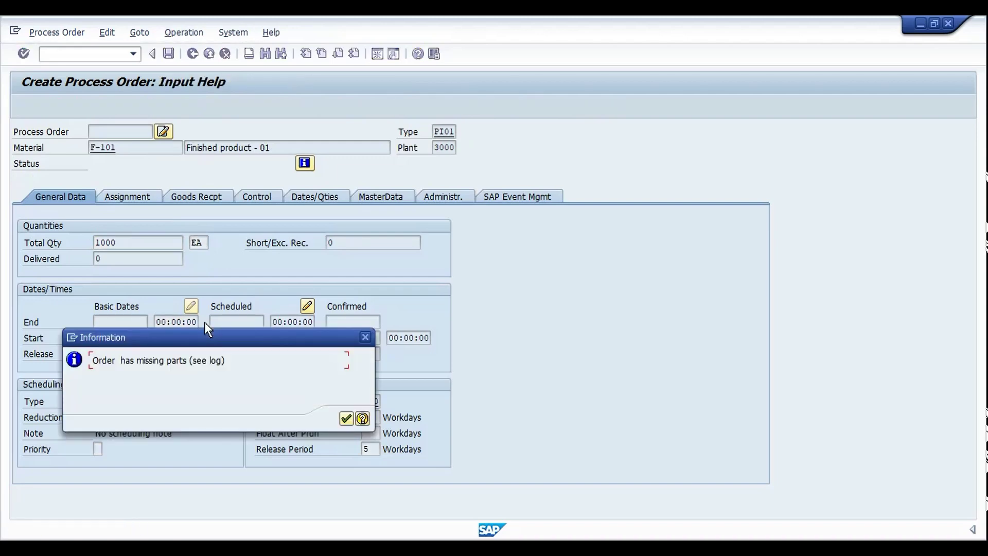
key(Return)
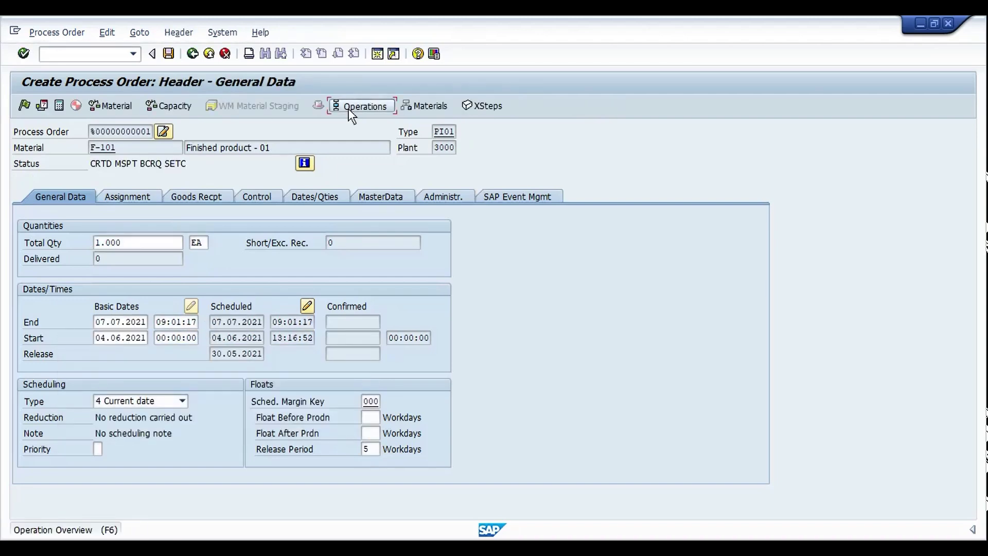
- Widen the Resource column in the order's operation overview, and try to release the order from its header
click(348, 109)
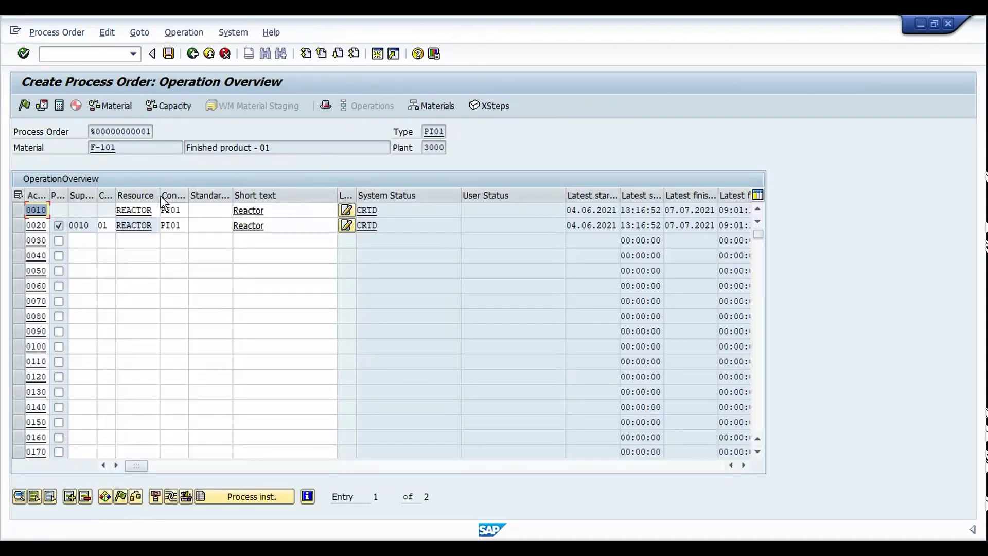
drag(160, 196, 198, 196)
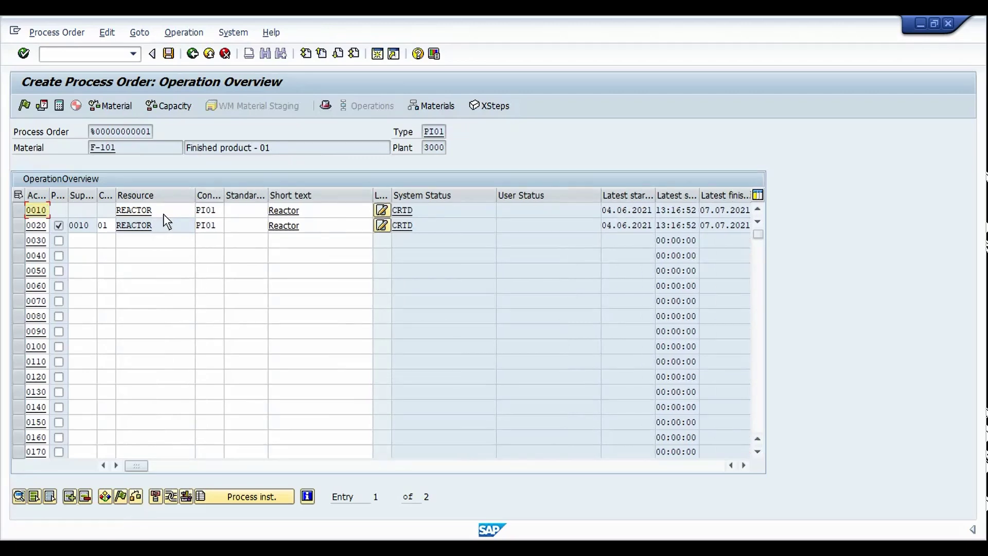
click(325, 107)
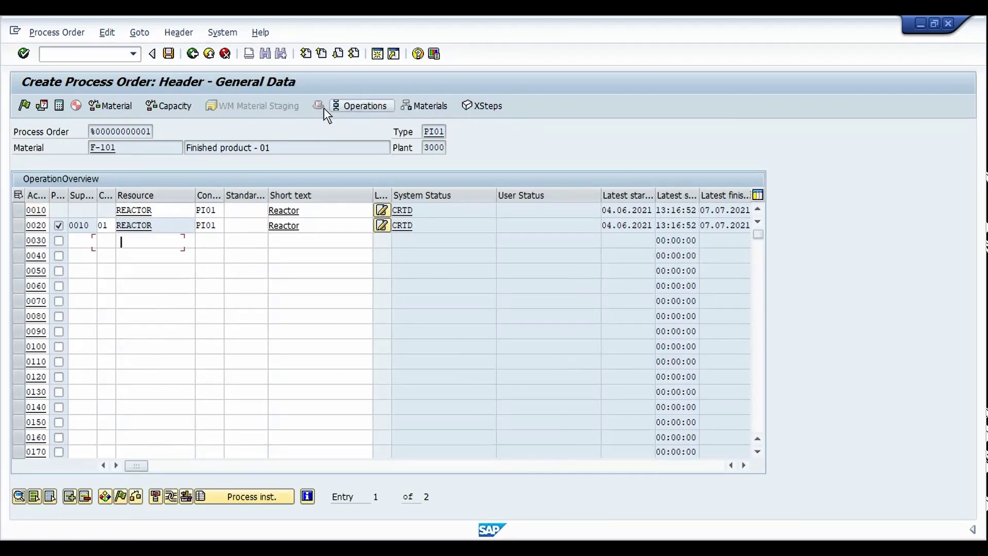
click(26, 111)
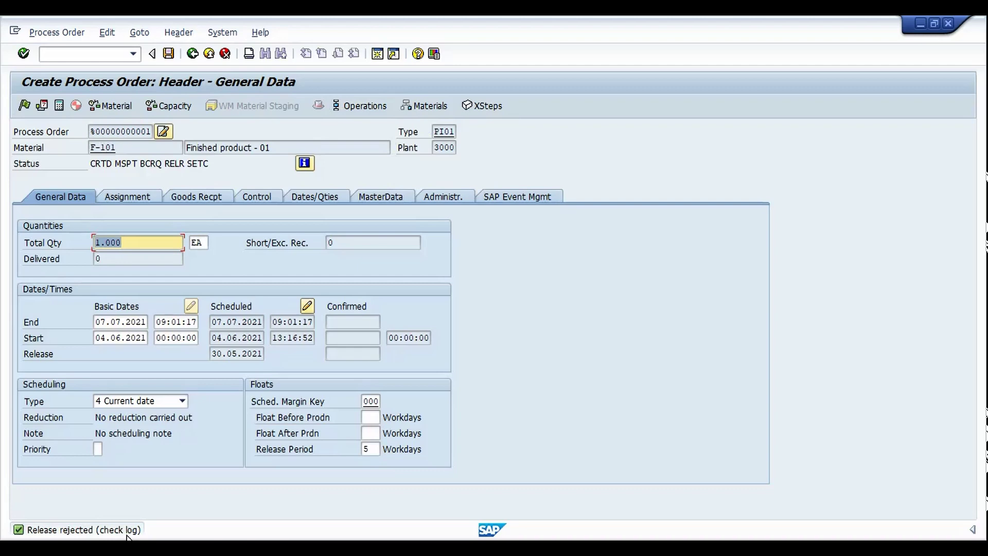
- Examine the error messages in the order's release log and return to the order header
click(142, 35)
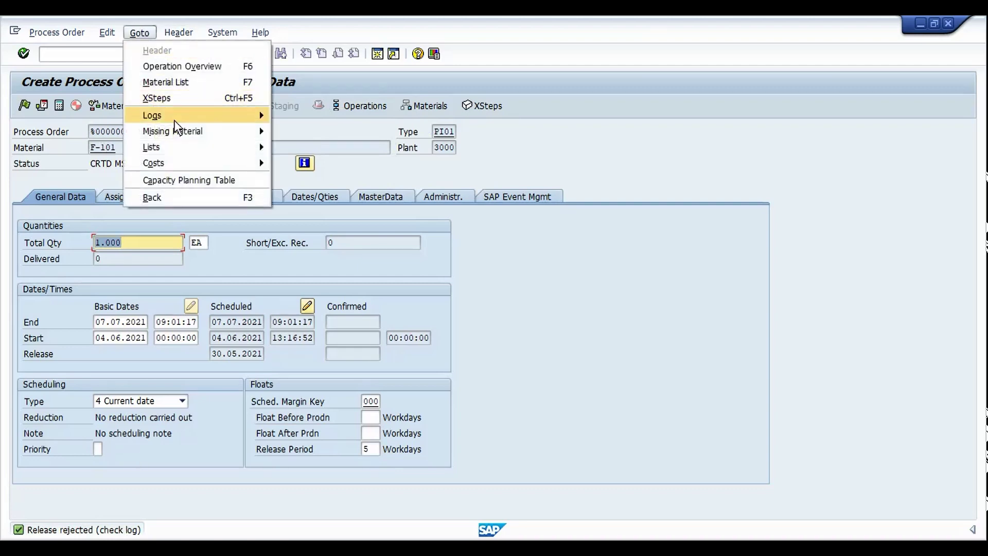
mouse_move(174, 121)
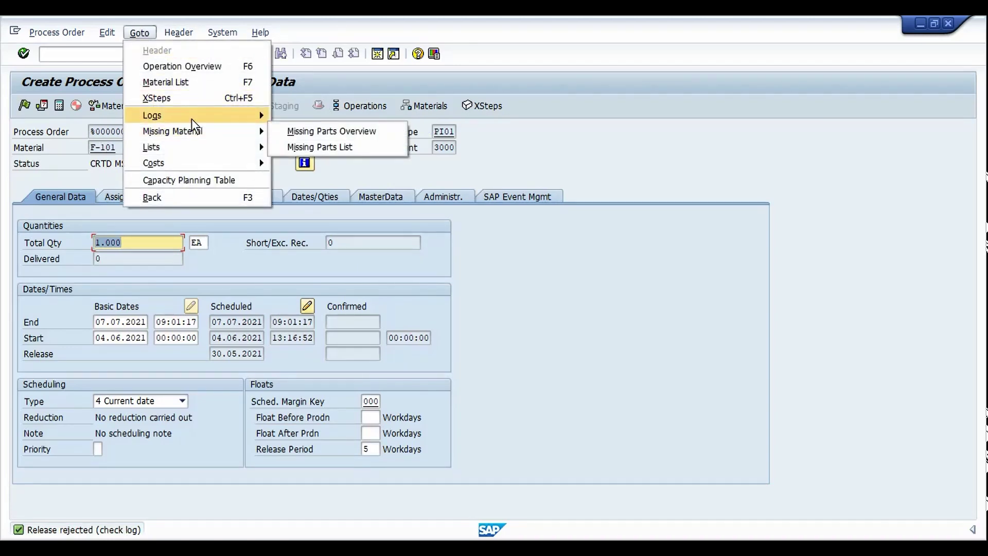
click(320, 132)
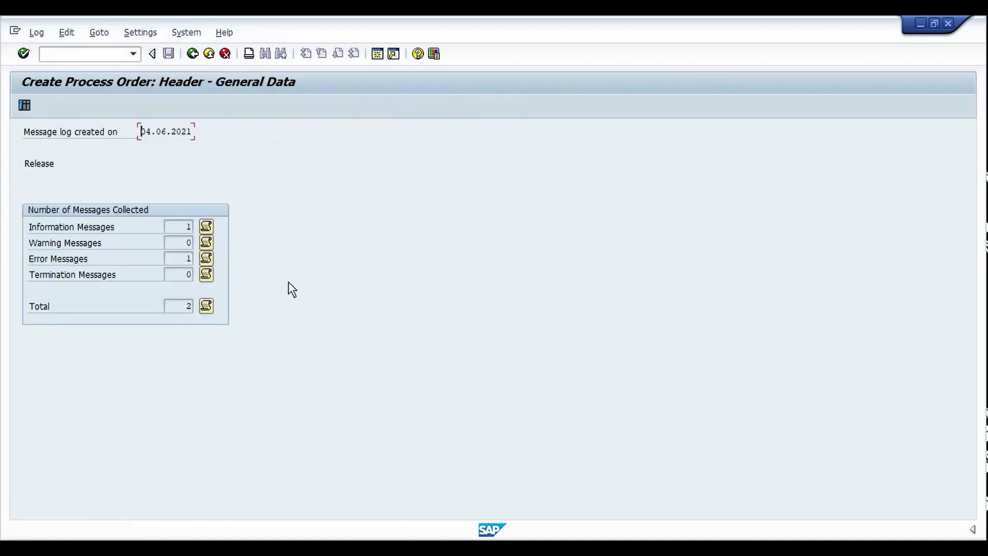
click(207, 258)
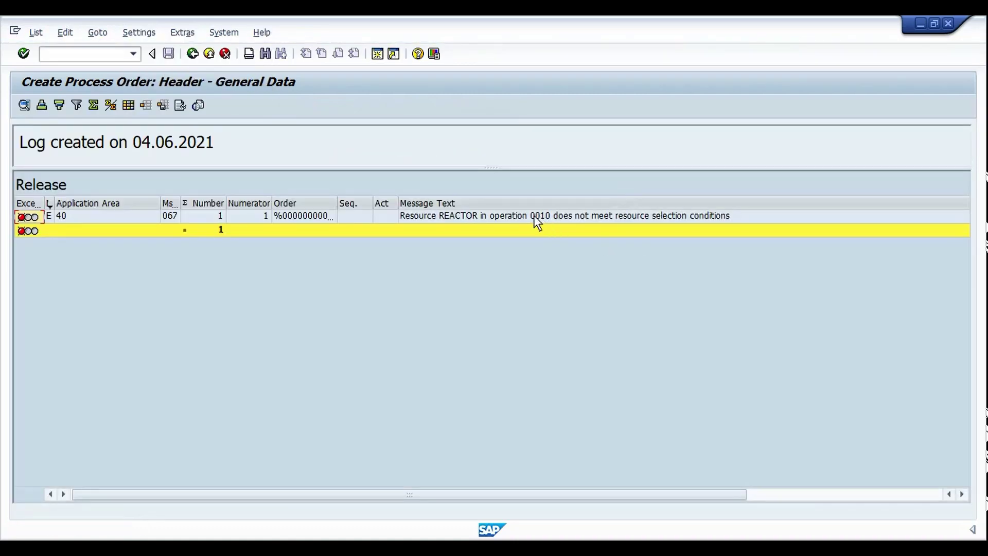
click(534, 217)
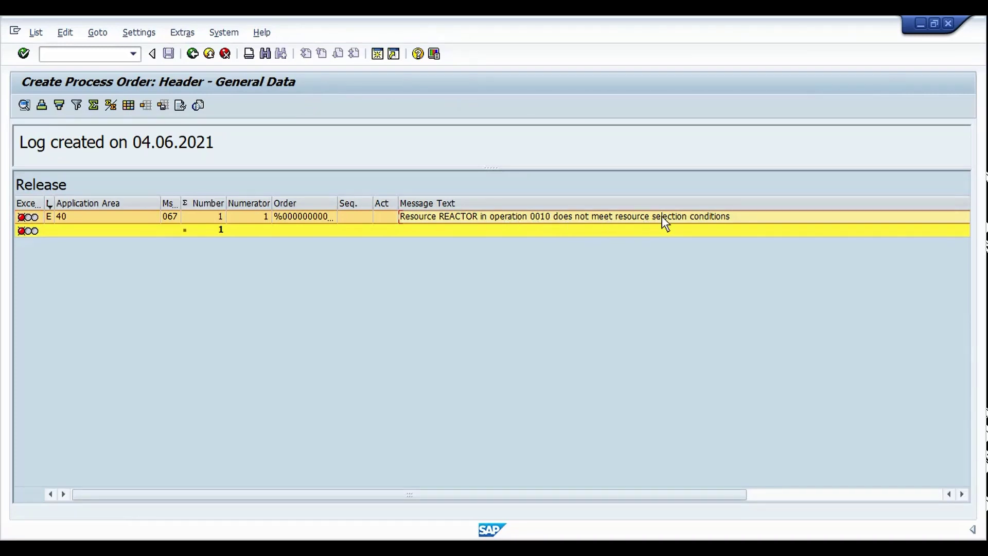
key(F3)
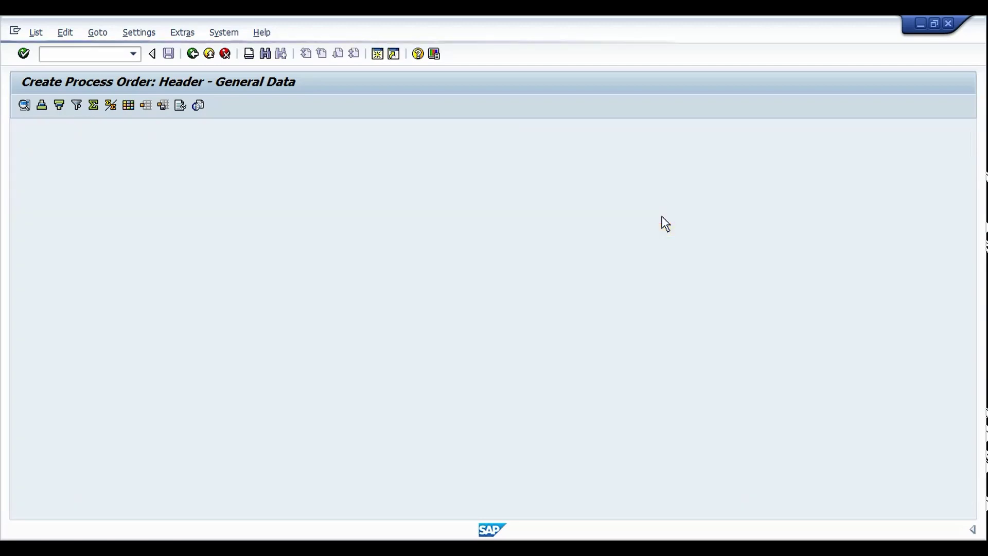
key(F3)
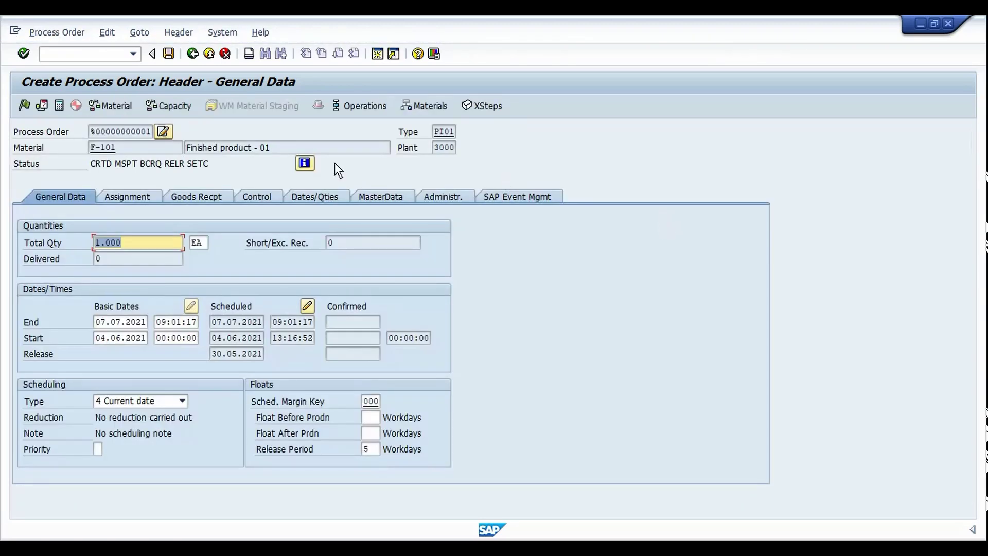
- Assign REACTOR2 to operation 0010 of the process order through resource selection
click(358, 109)
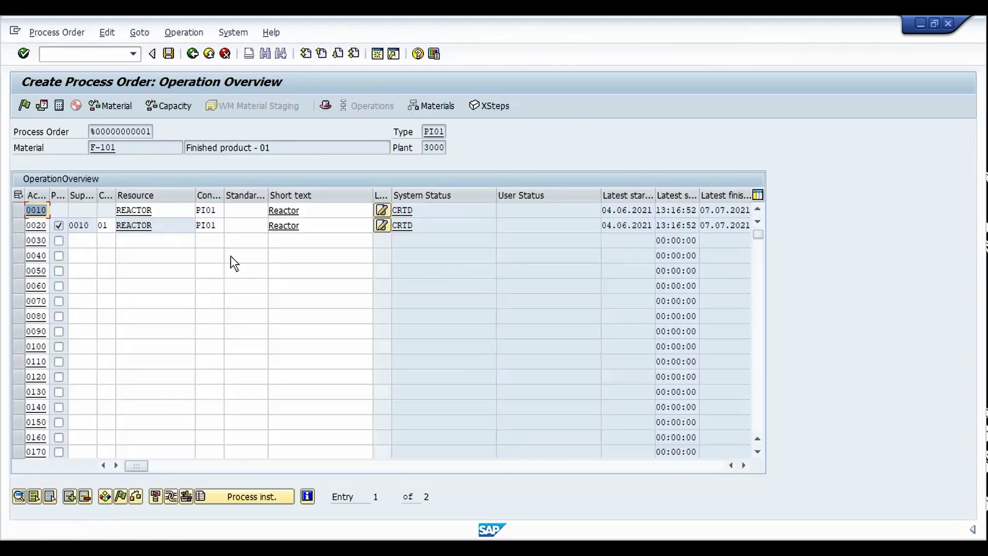
click(167, 211)
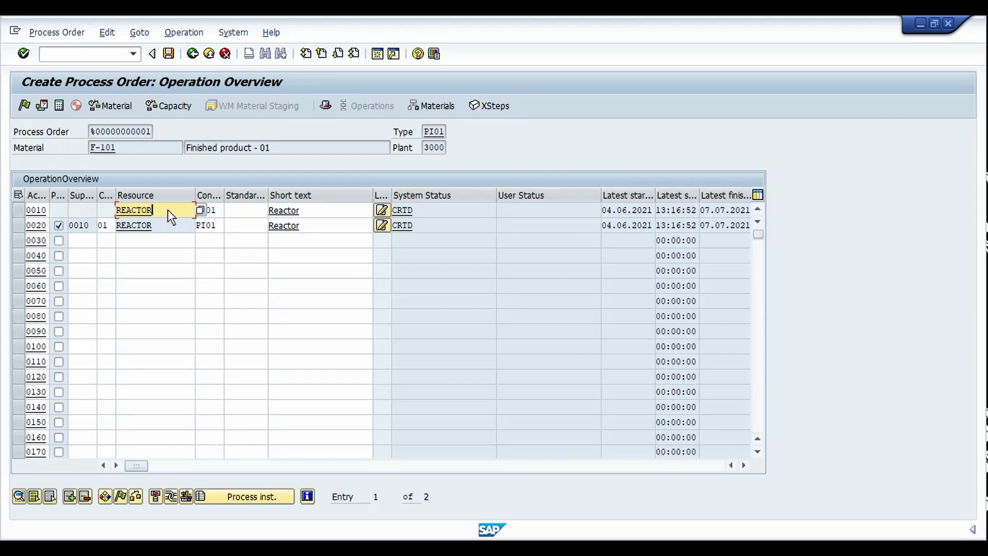
drag(171, 212, 124, 211)
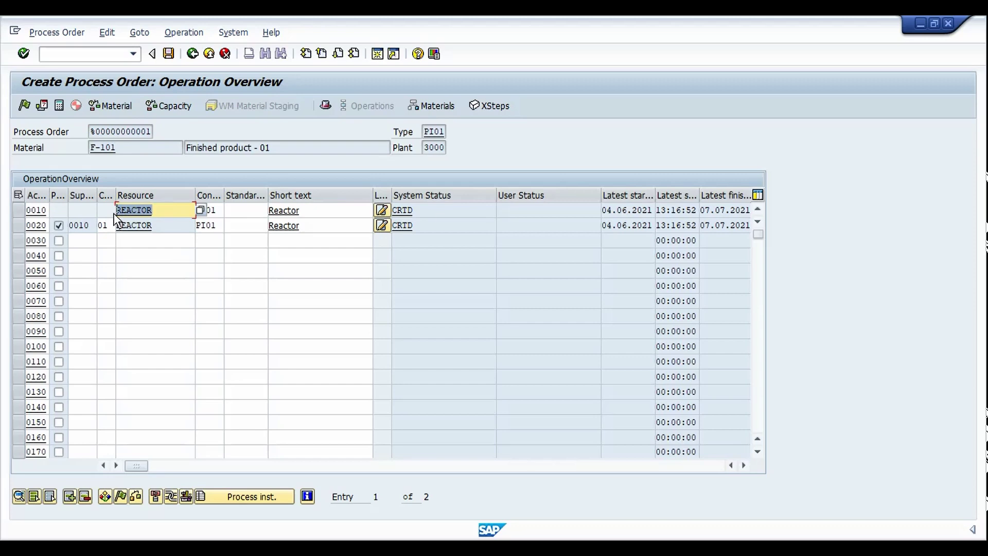
click(114, 213)
click(152, 212)
click(114, 212)
click(20, 210)
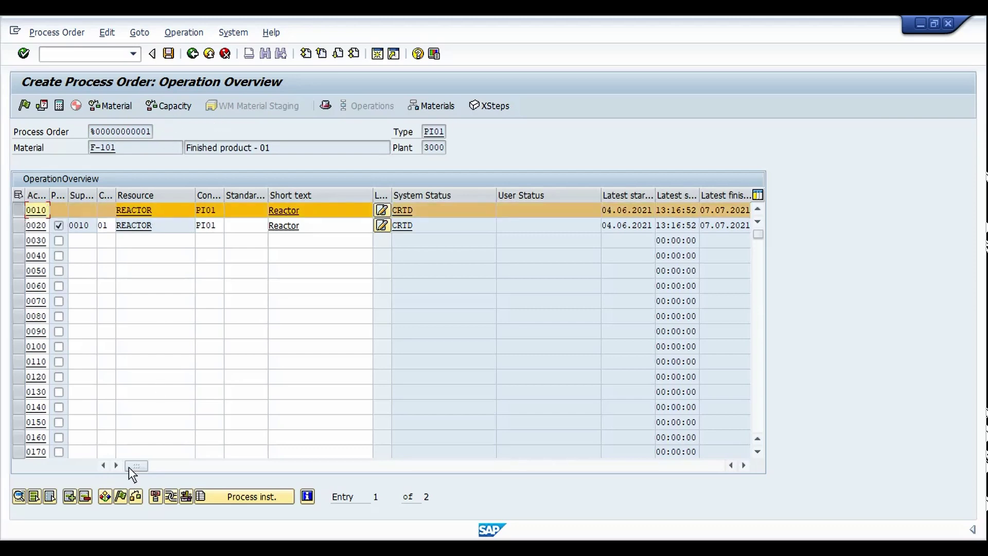
click(105, 495)
drag(243, 198, 592, 115)
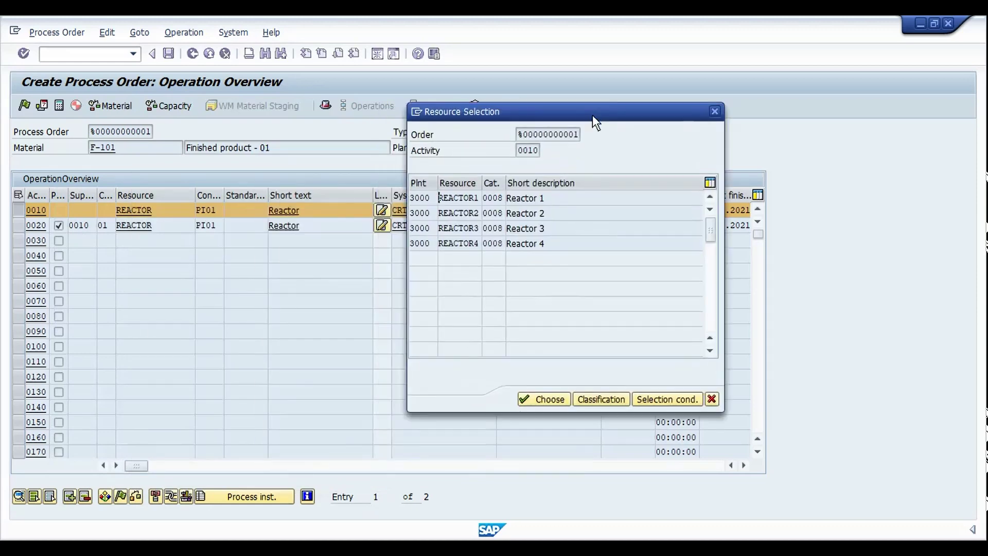
click(544, 212)
click(532, 396)
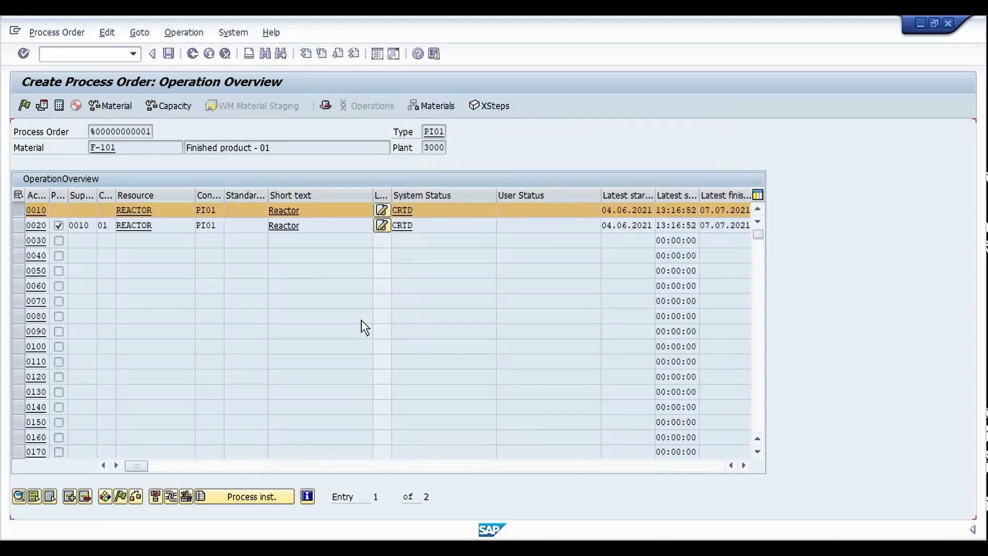
- Release the process order from its header despite the non-availability of material, and check the order status
click(325, 106)
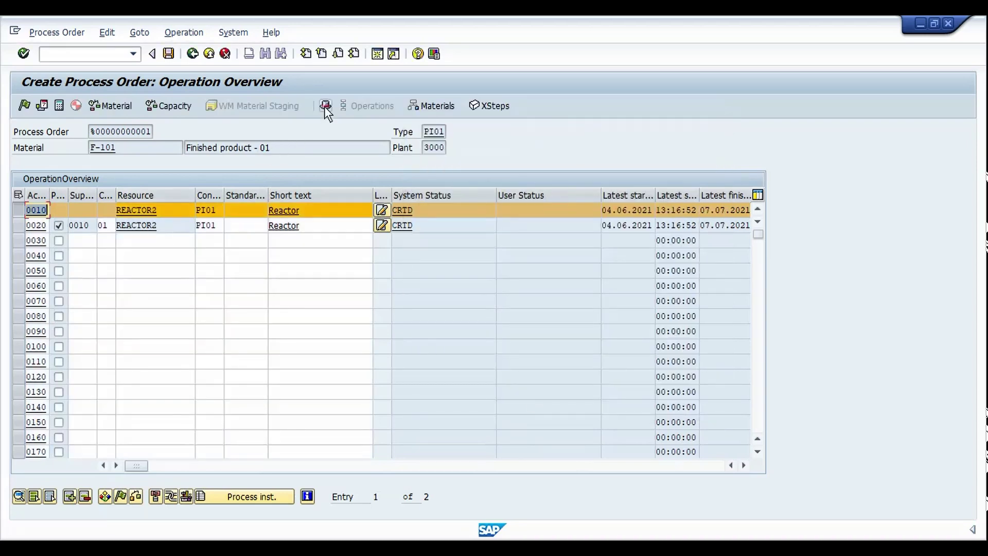
click(25, 105)
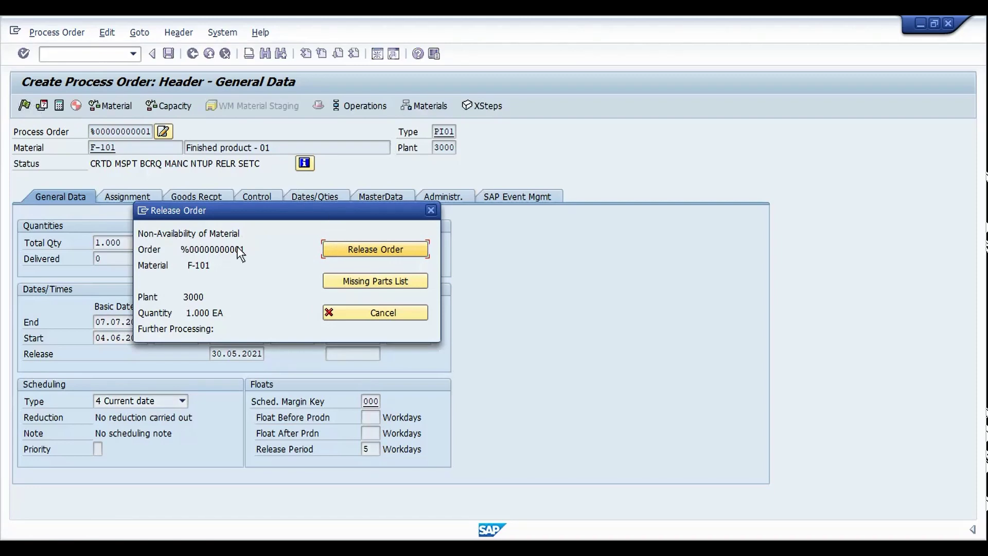
click(362, 249)
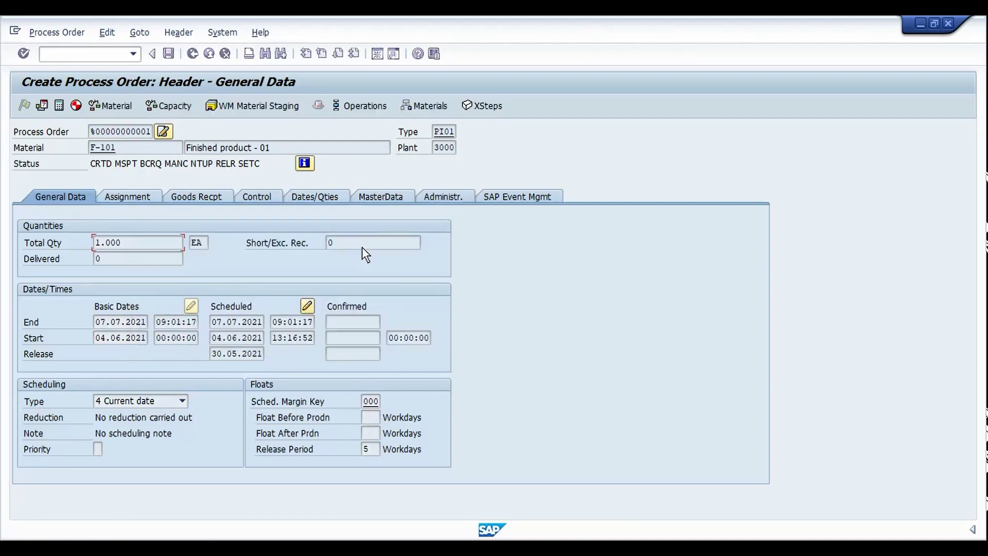
drag(91, 166, 105, 165)
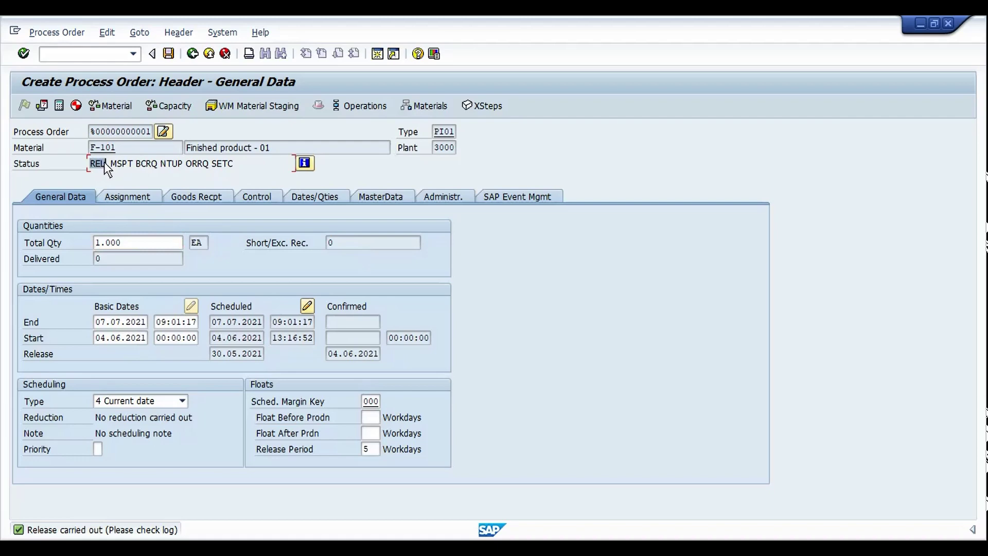